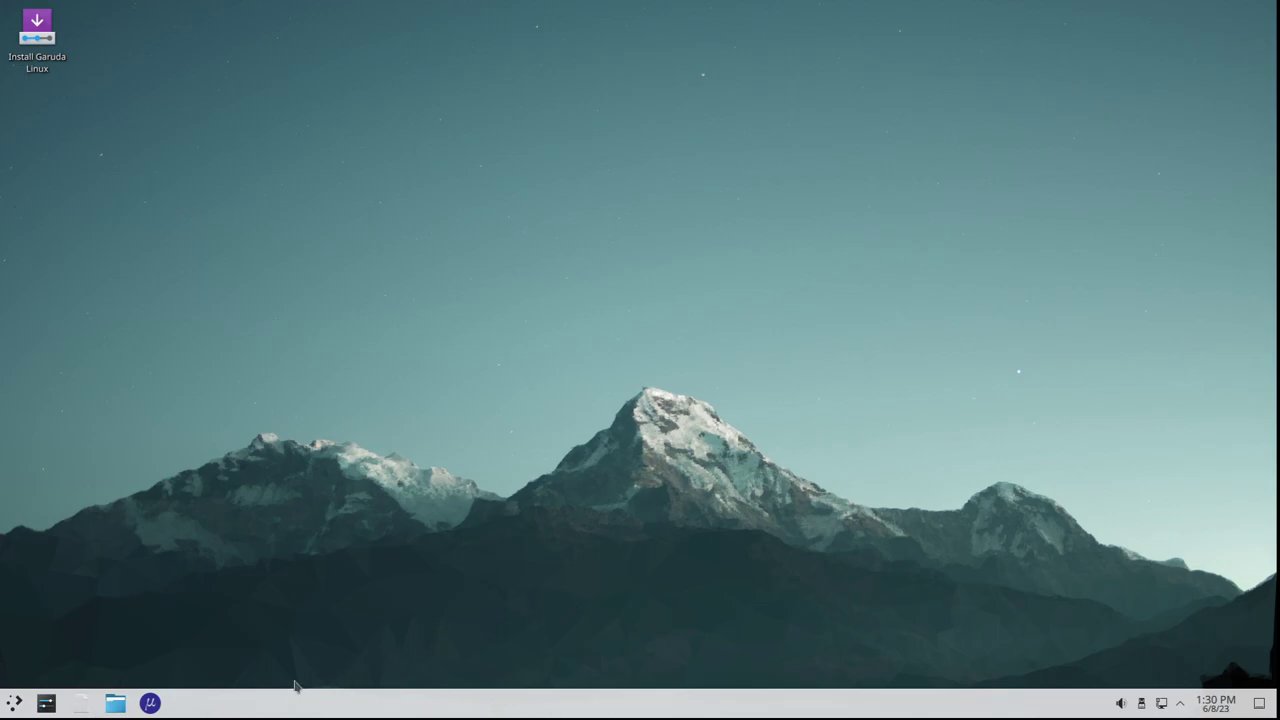
# Examine the application launcher, the network and device status entries and the June calendar, and return to the empty desktop
pyautogui.click(13, 704)
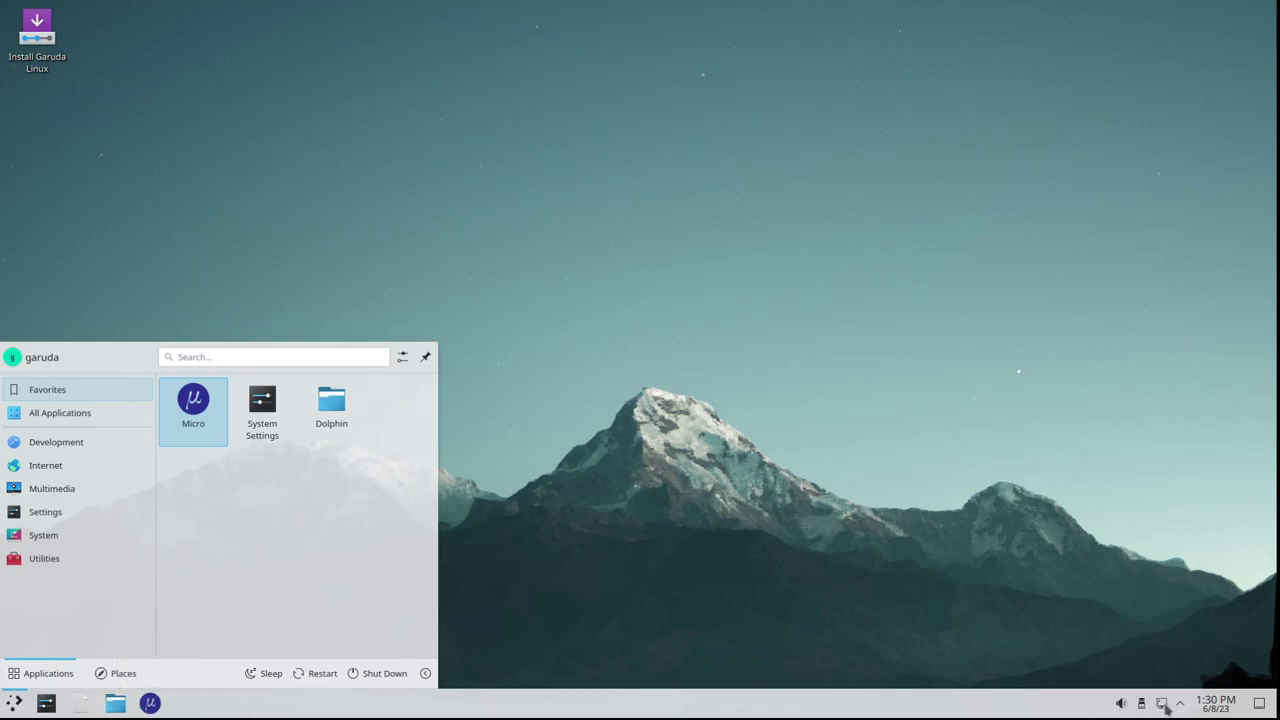
pyautogui.moveTo(1165, 707)
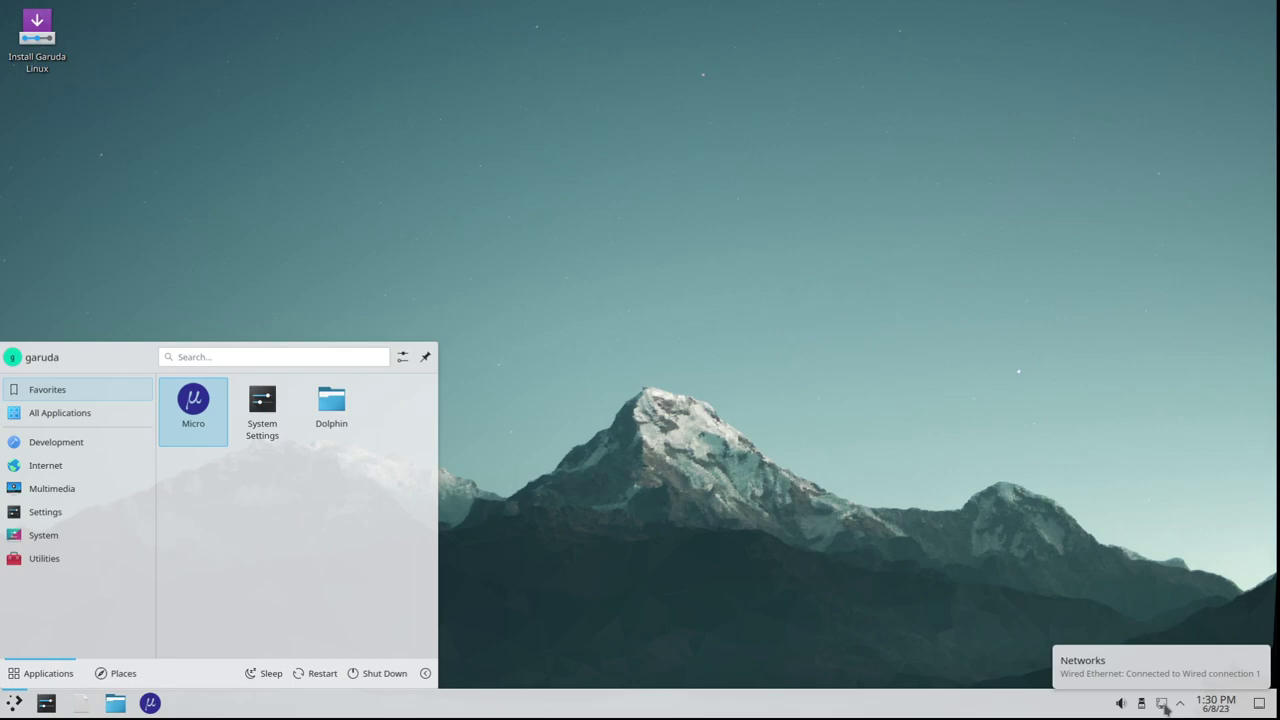
pyautogui.moveTo(1123, 705)
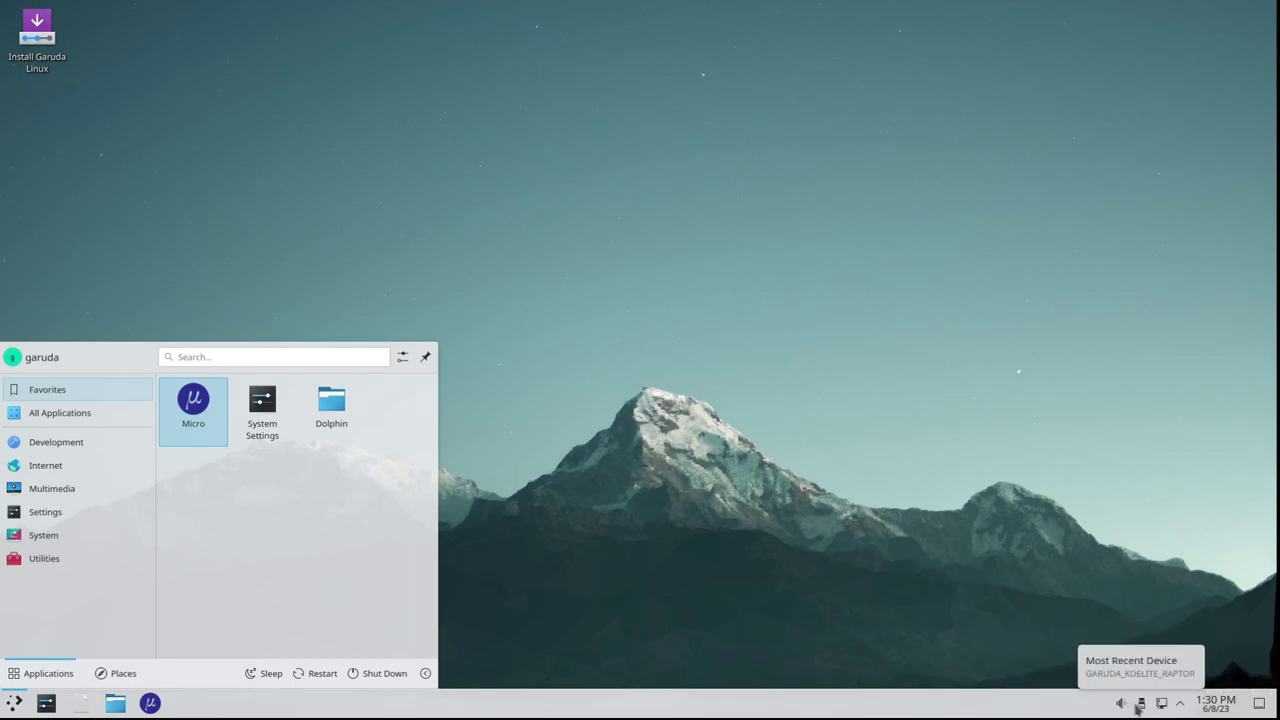
pyautogui.click(1217, 705)
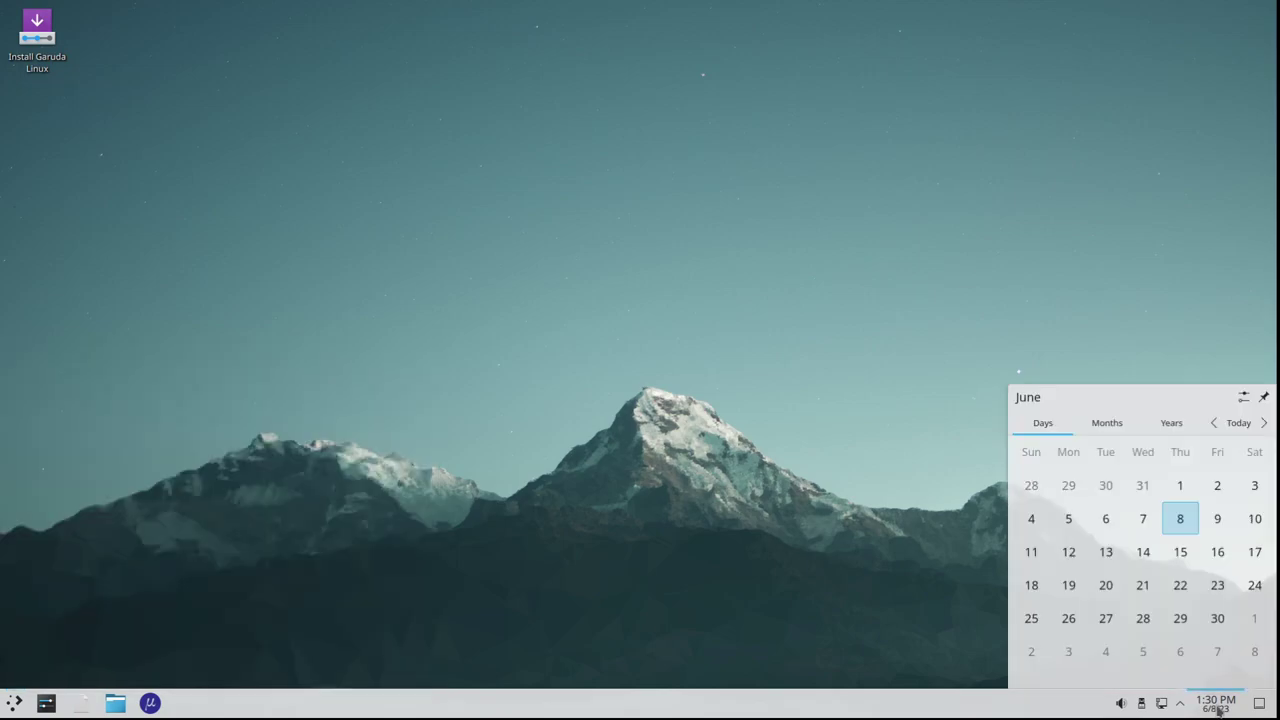
pyautogui.click(1266, 712)
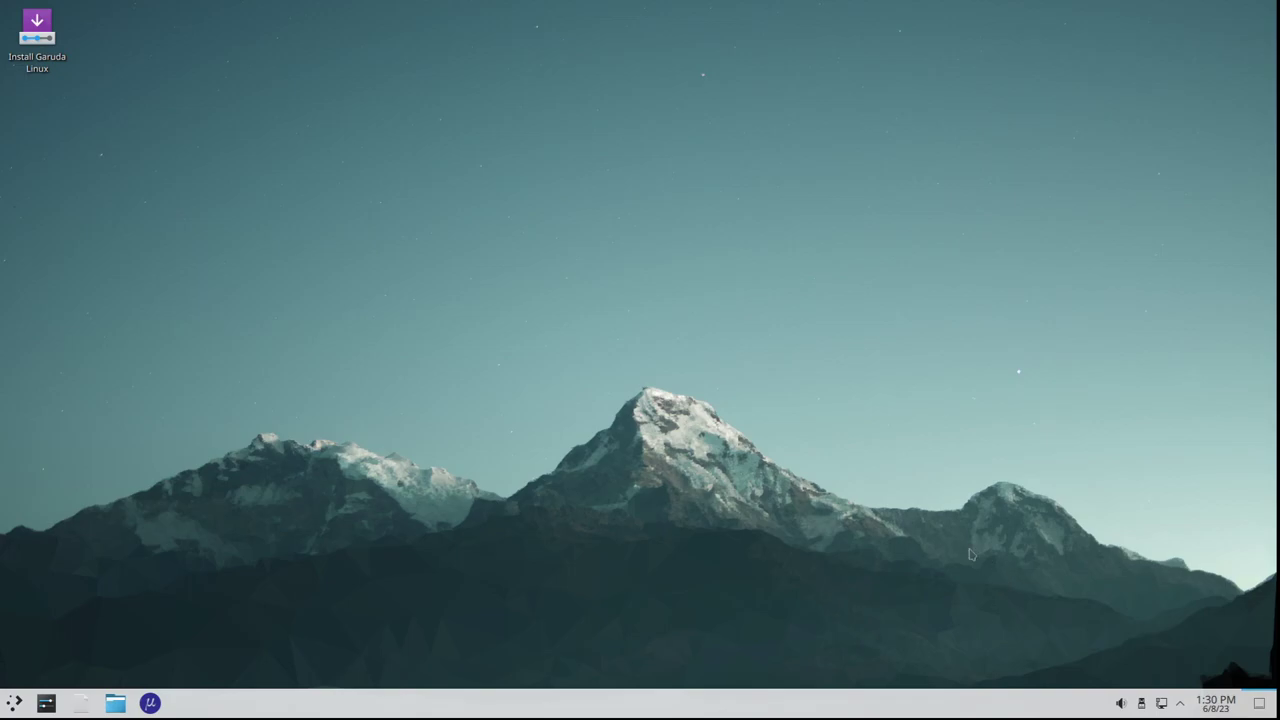
# Open System Settings, close the Dolphin window opened alongside it, and maximize the settings window
pyautogui.click(115, 703)
pyautogui.click(1259, 703)
pyautogui.click(47, 705)
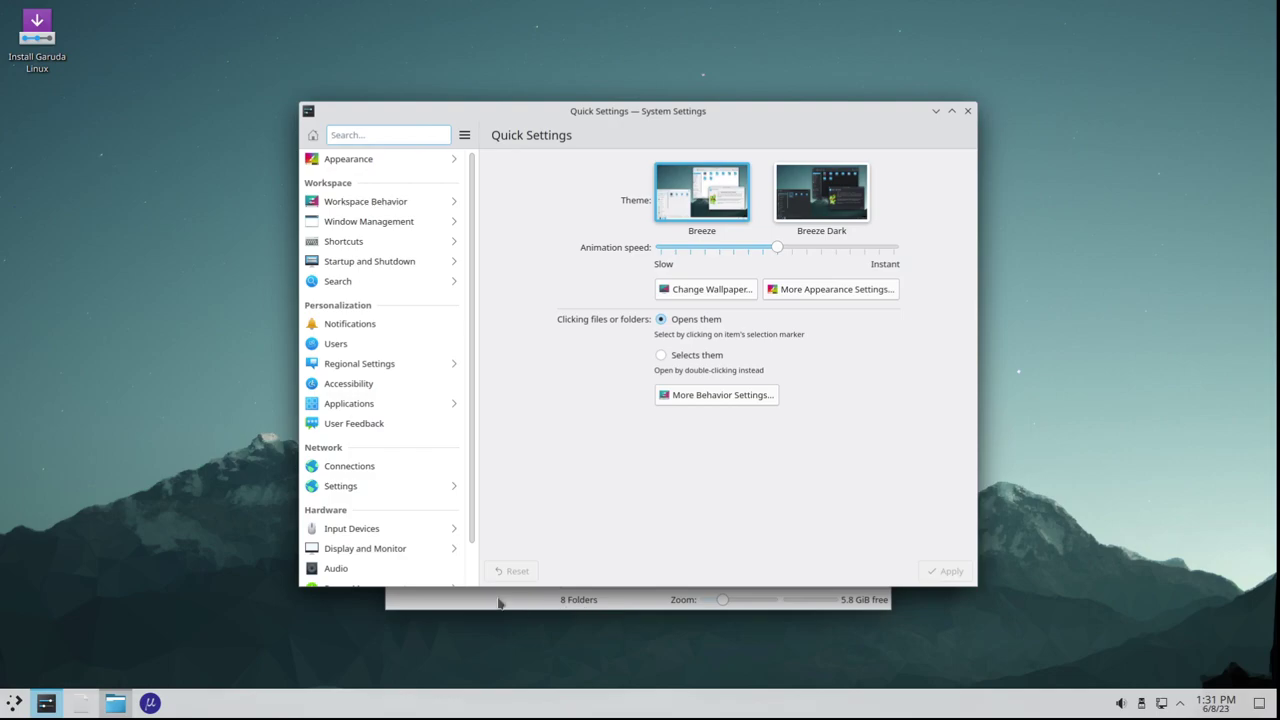
pyautogui.click(500, 600)
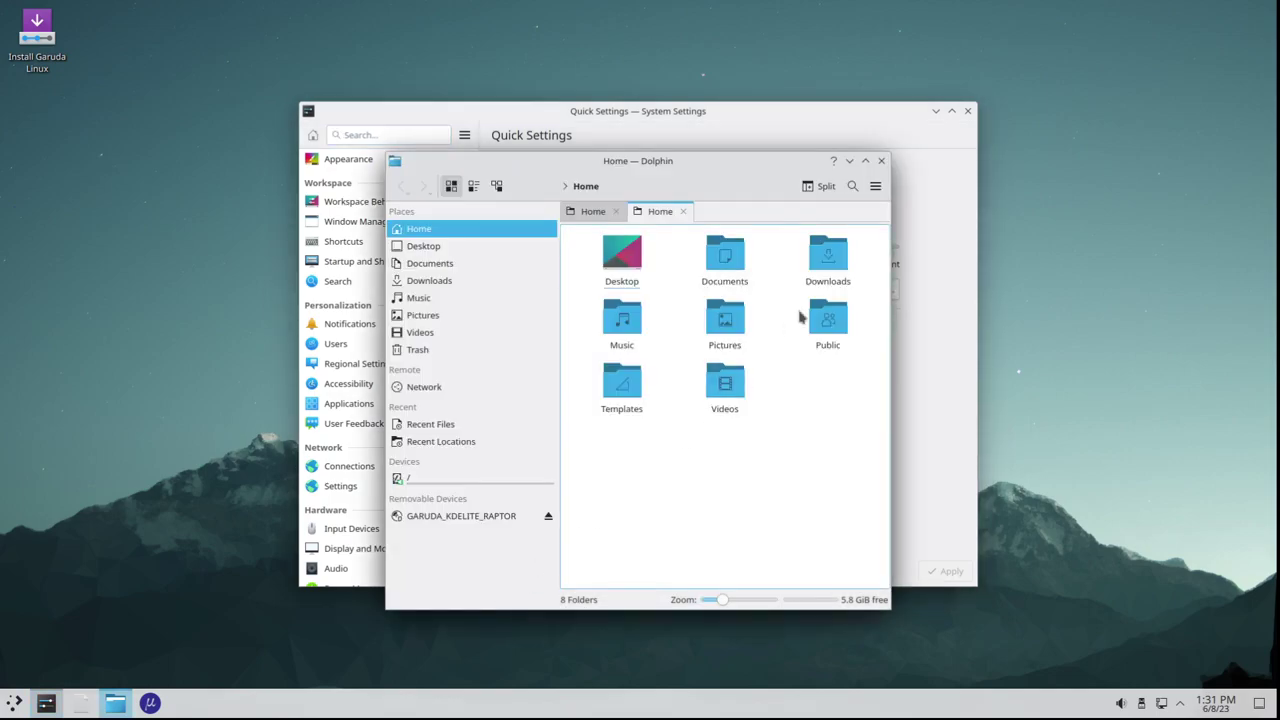
pyautogui.click(881, 161)
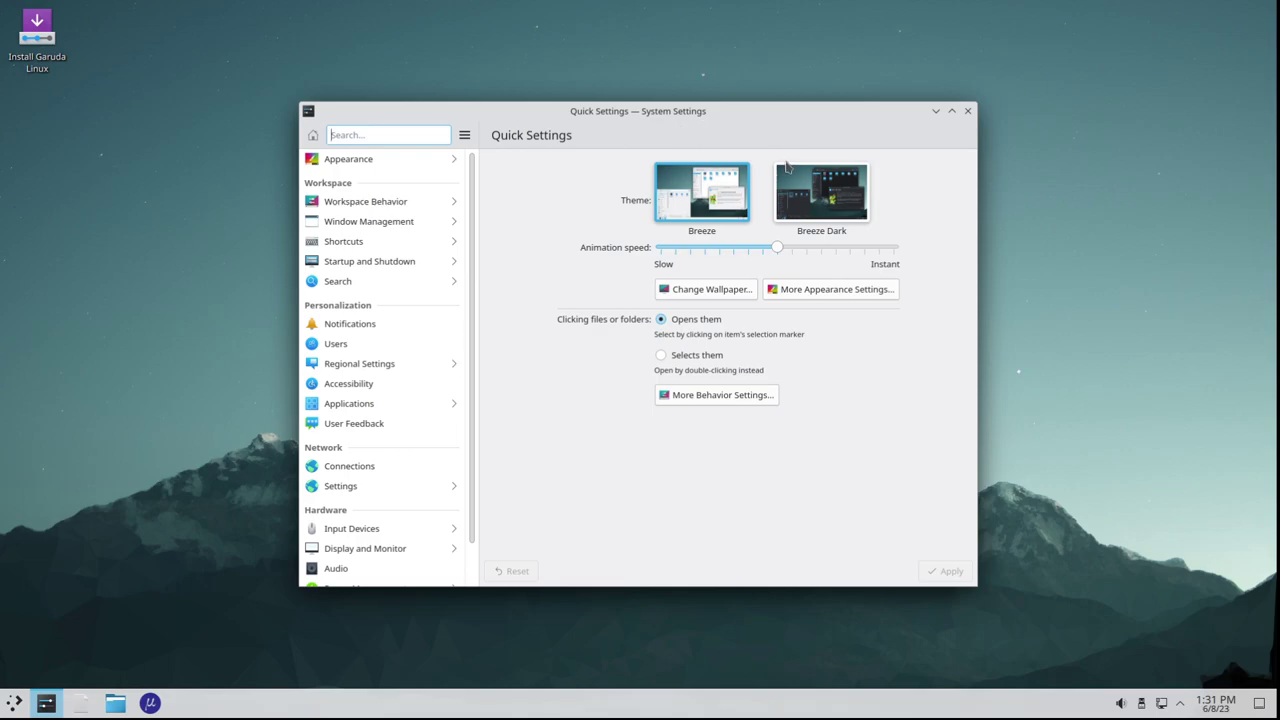
pyautogui.doubleClick(820, 111)
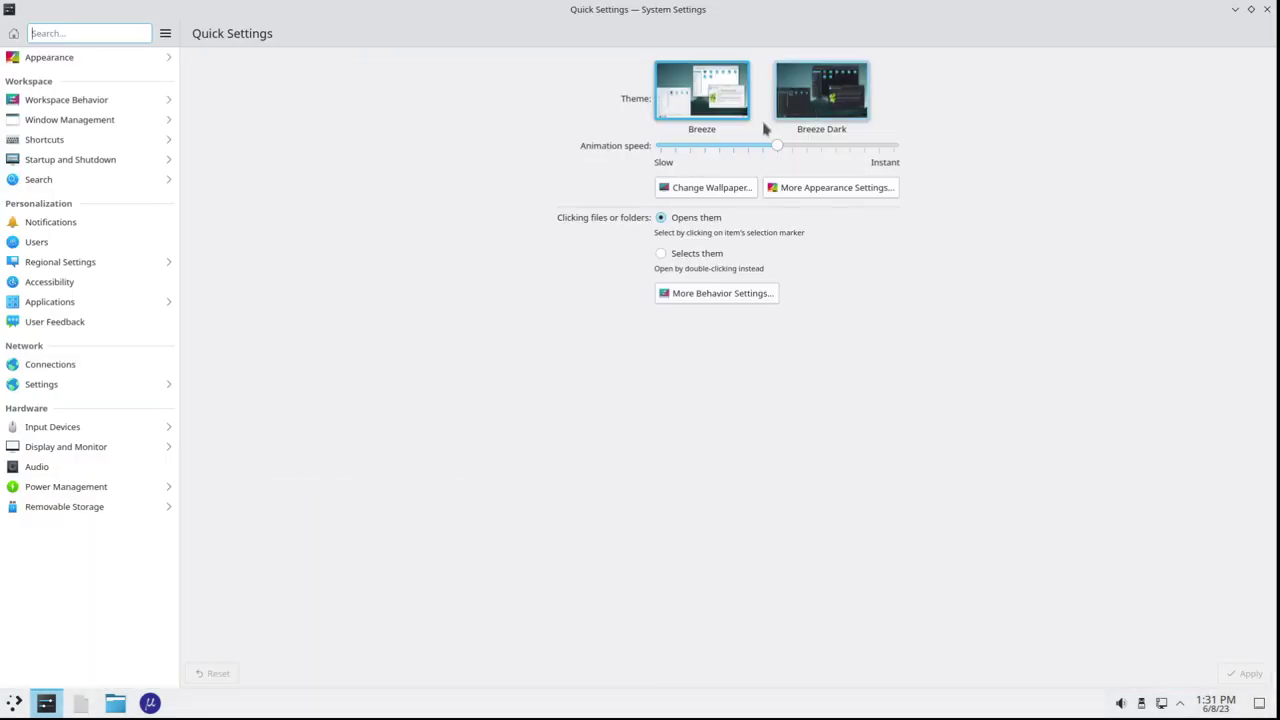
# Apply the Breeze Dark theme in Quick Settings and restore the settings window to its smaller size
pyautogui.click(838, 88)
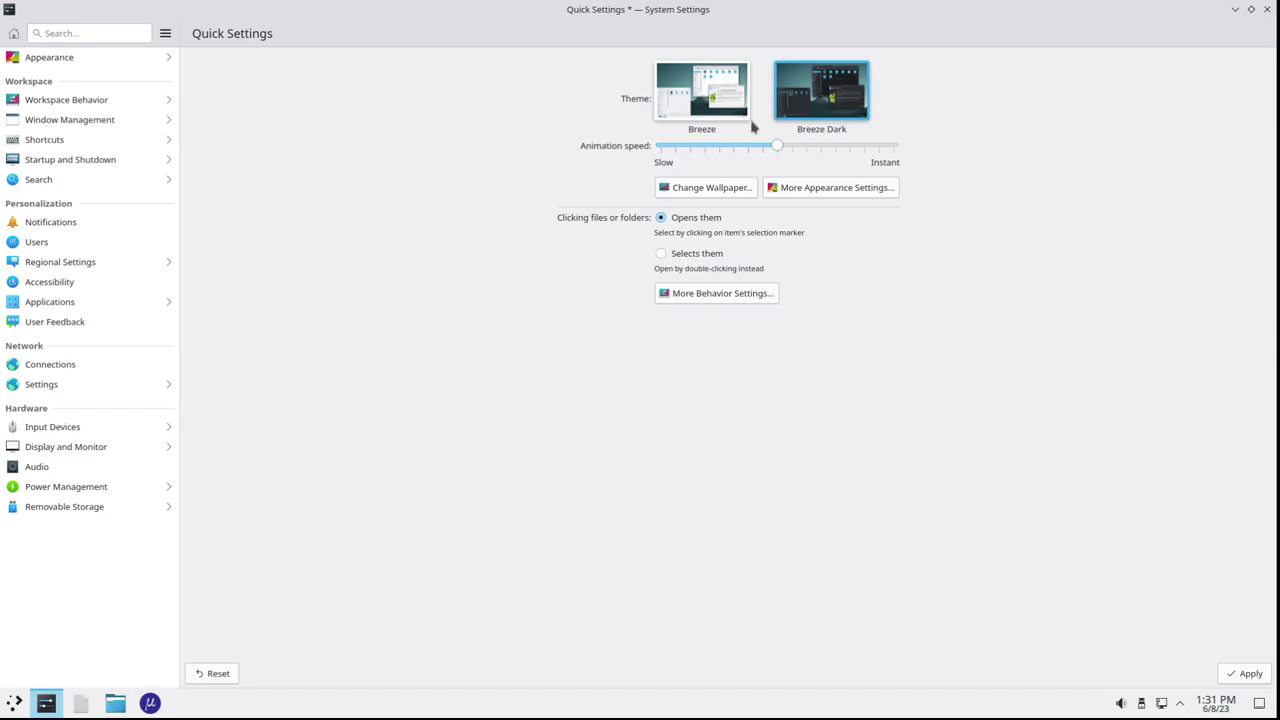
pyautogui.click(717, 101)
pyautogui.click(815, 104)
pyautogui.click(1246, 673)
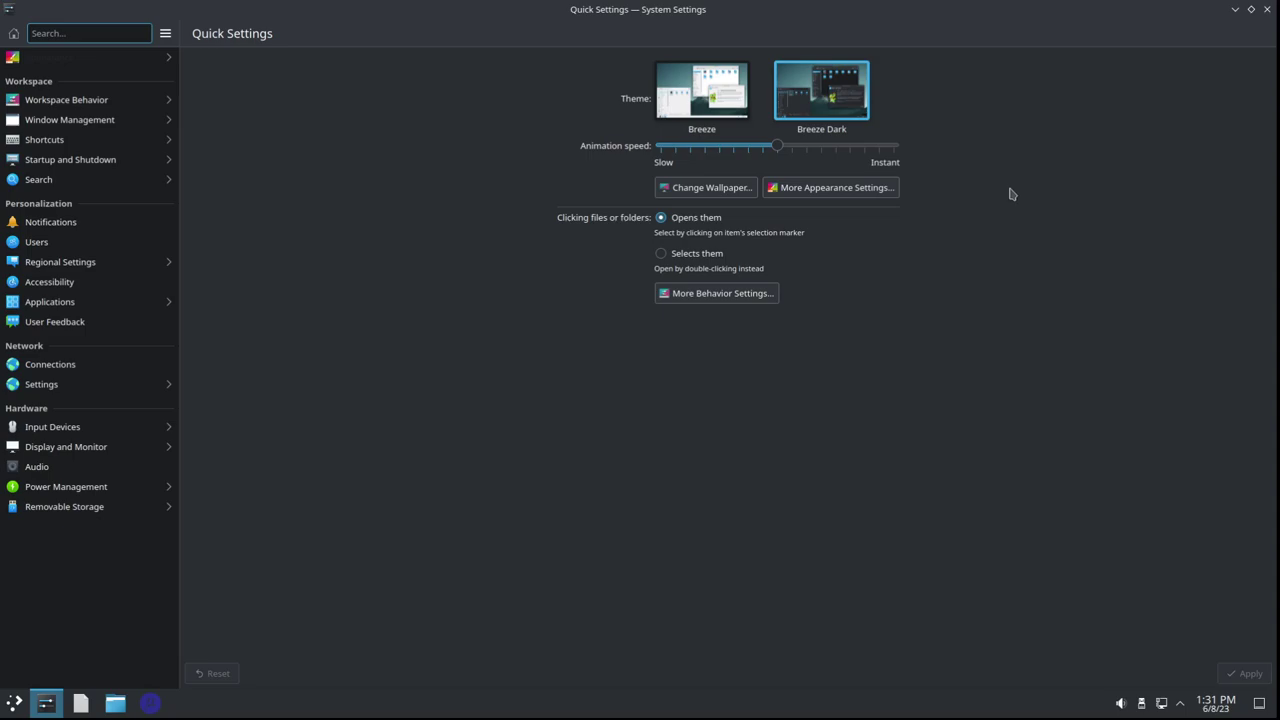
pyautogui.click(1250, 10)
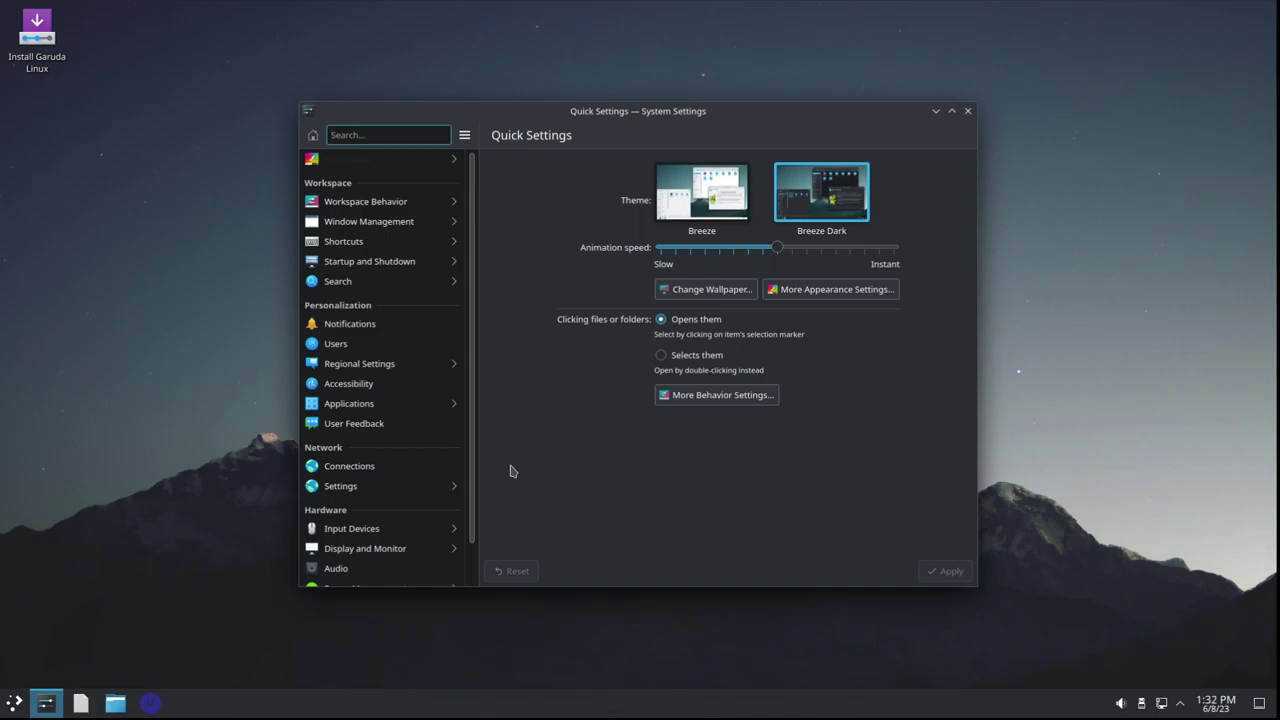
# Choose the Breeze theme in Quick Settings and close System Settings, applying the change
pyautogui.click(731, 188)
pyautogui.click(731, 188)
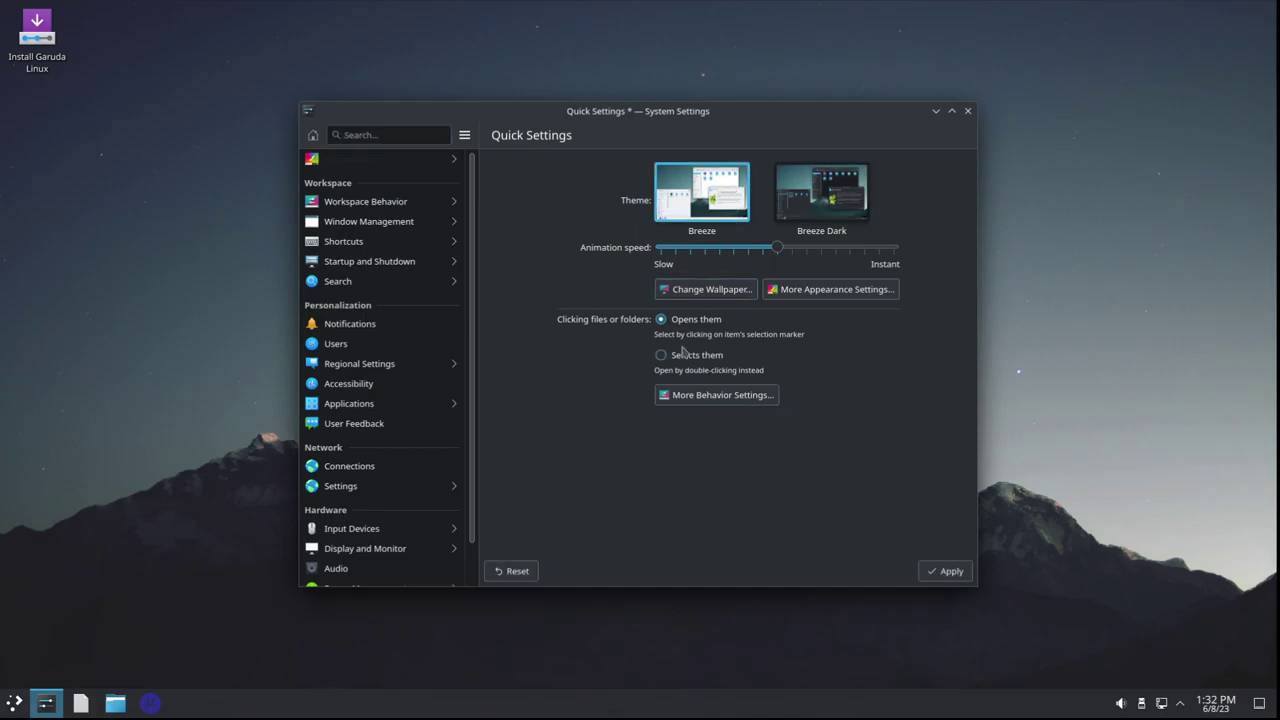
pyautogui.moveTo(716, 117); pyautogui.dragTo(711, 89)
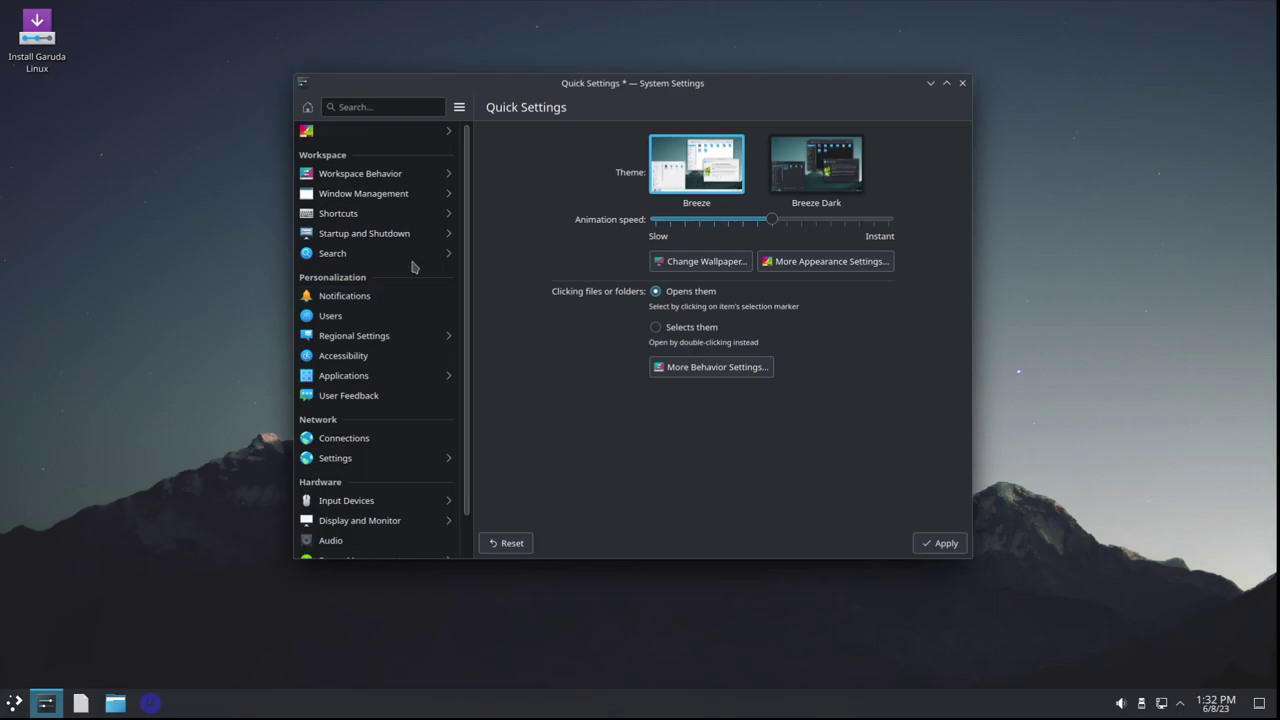
pyautogui.click(385, 106)
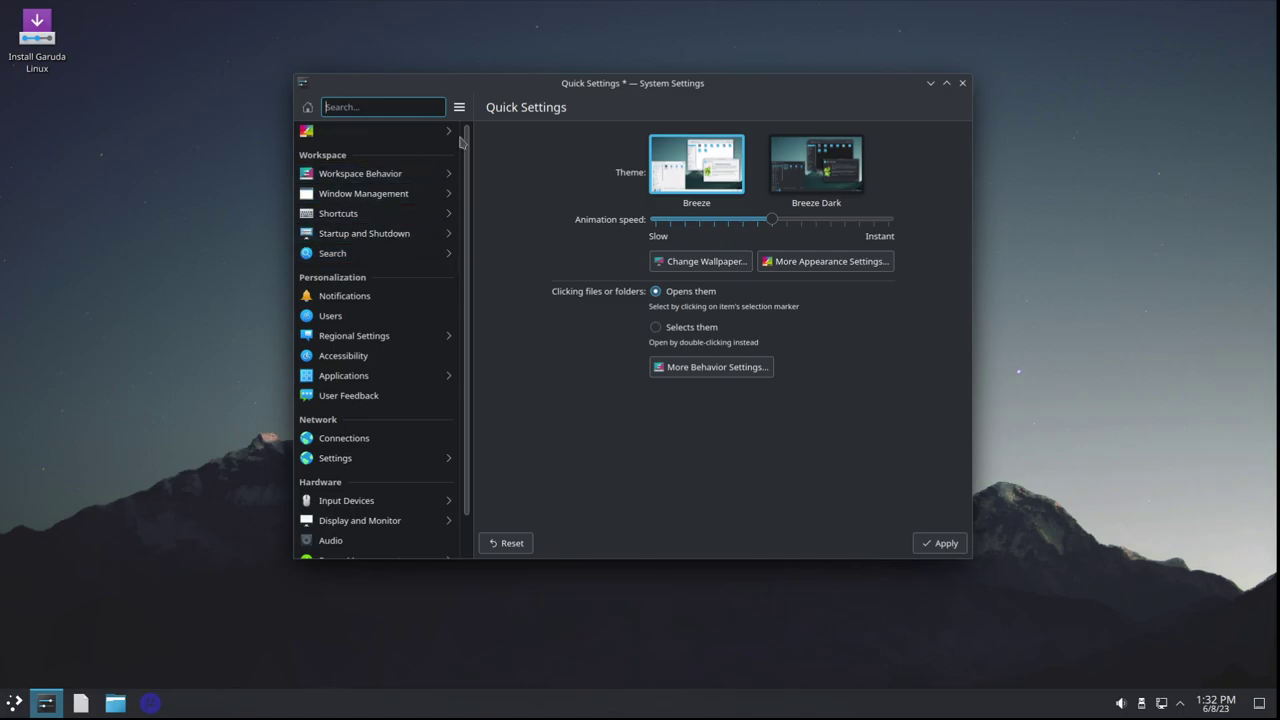
pyautogui.moveTo(660, 83); pyautogui.dragTo(731, 83)
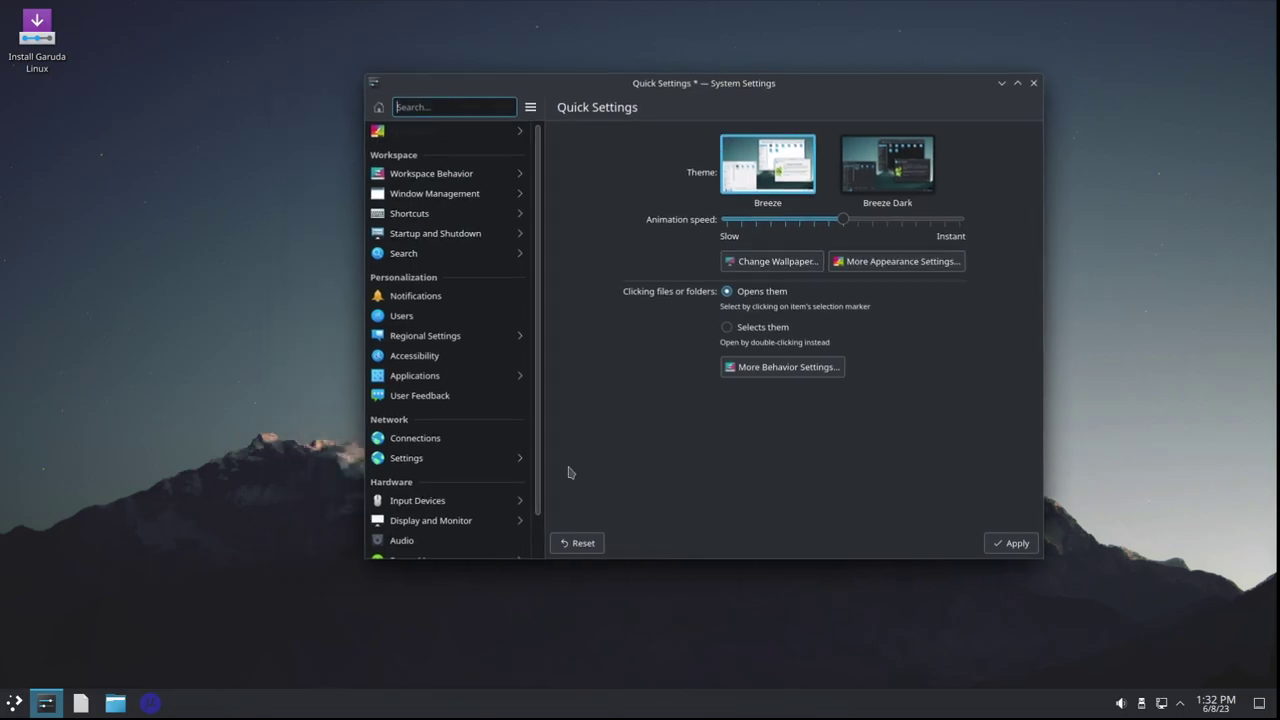
pyautogui.scroll(-2, 533, 444)
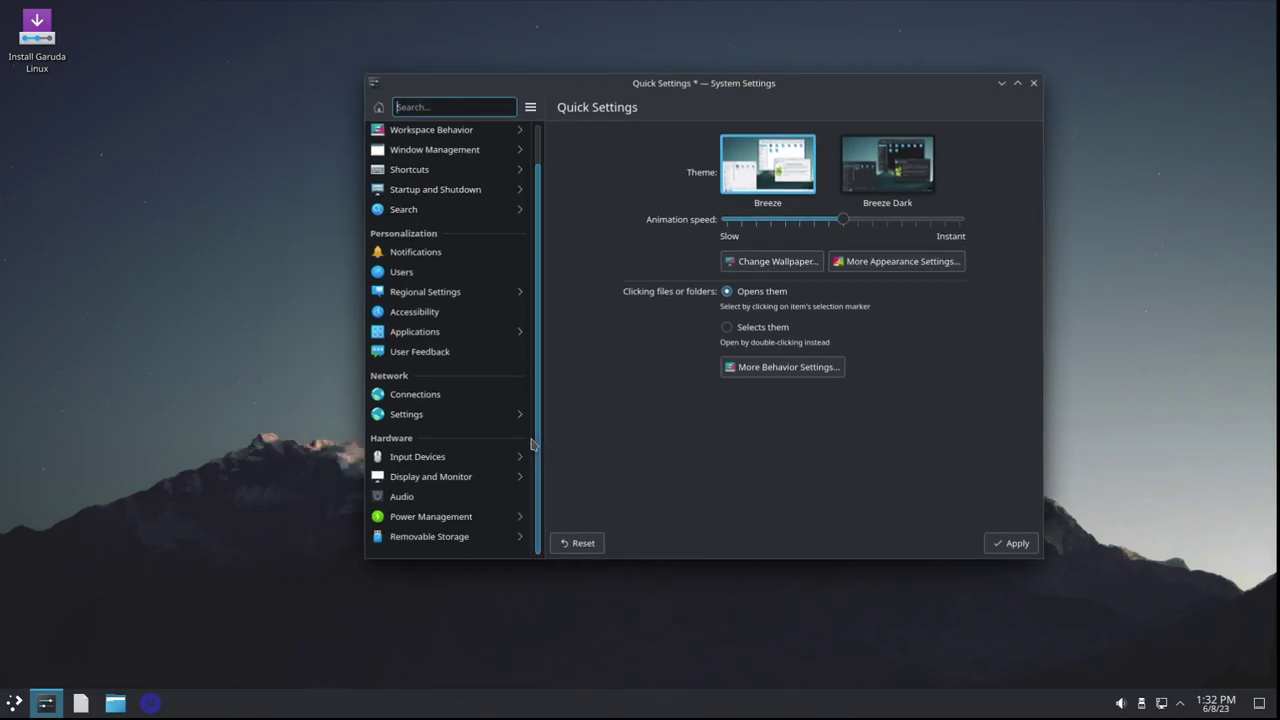
pyautogui.click(1033, 83)
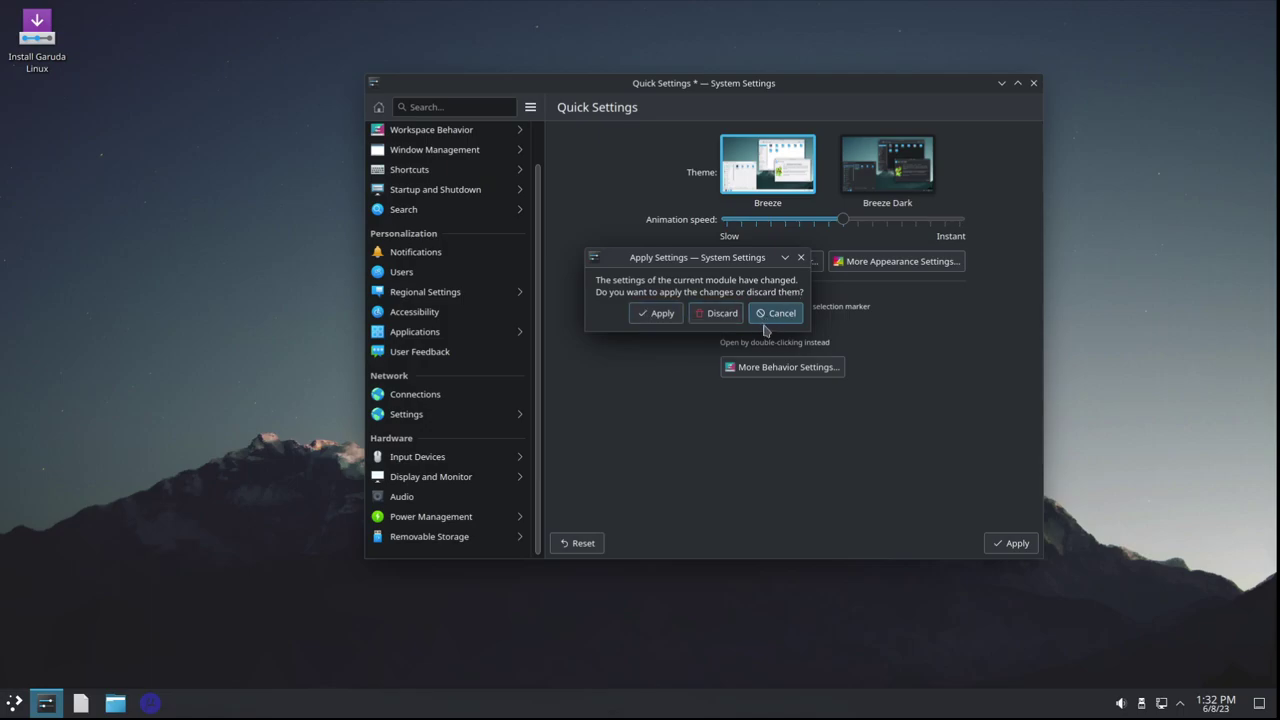
pyautogui.click(660, 314)
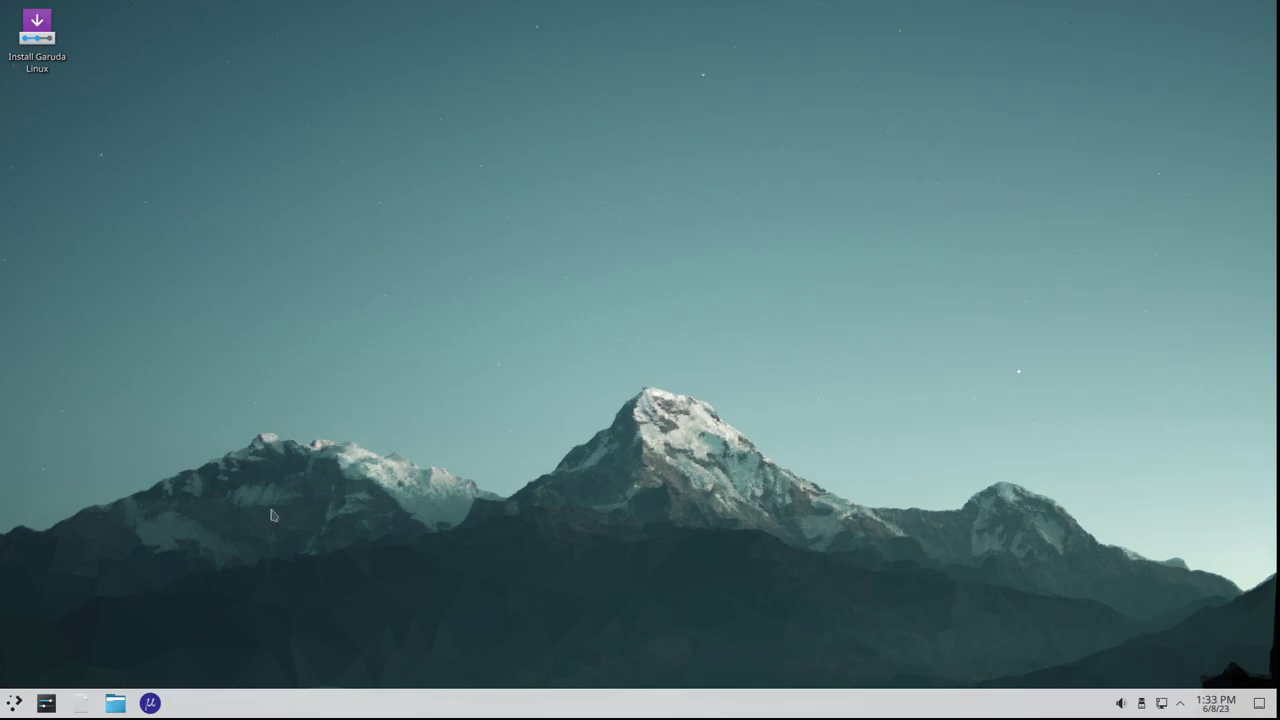
# Try to start the application pinned with a blank document icon, and dismiss the resulting notification
pyautogui.click(80, 706)
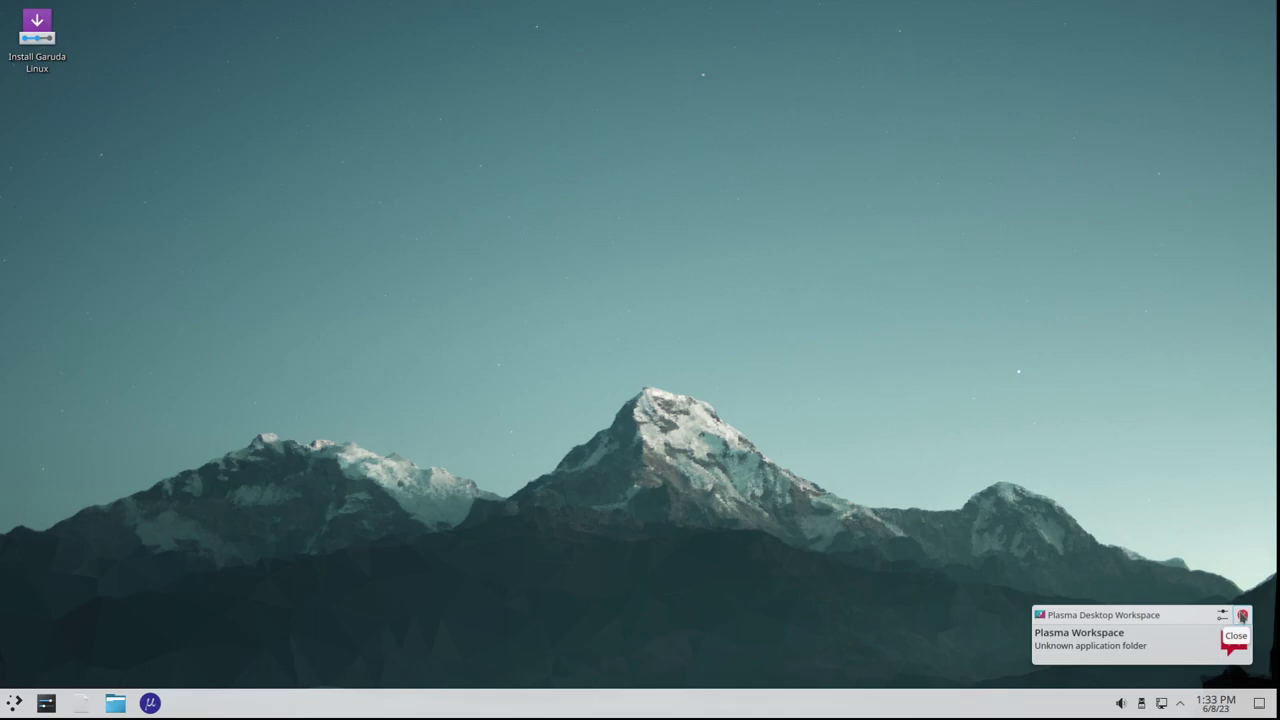
pyautogui.click(1242, 615)
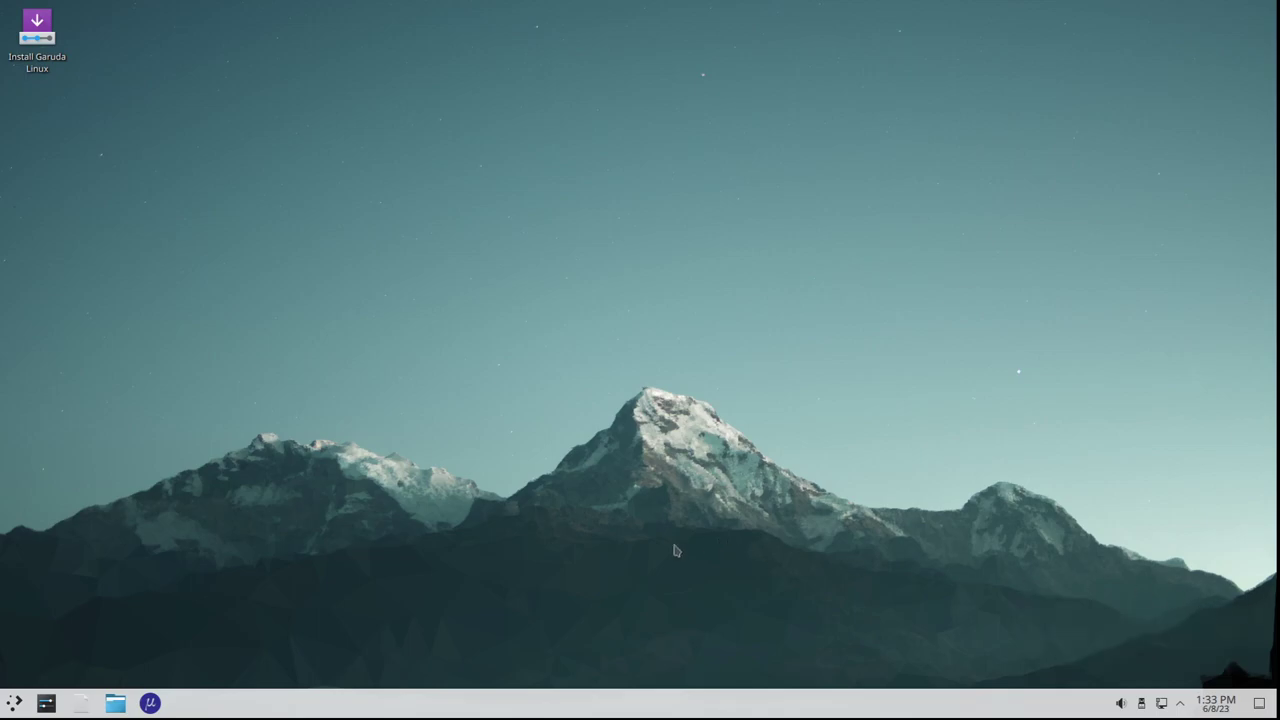
# Open Dolphin in a maximized window and close its second Home tab
pyautogui.click(116, 706)
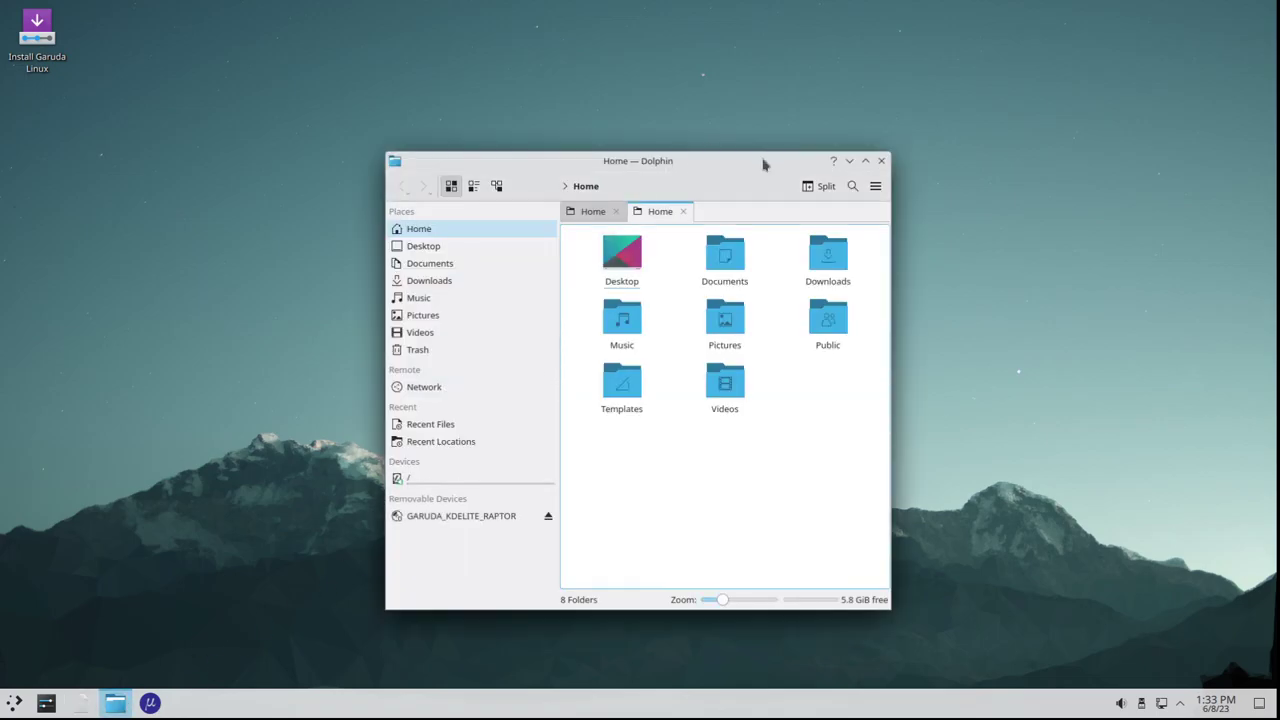
pyautogui.doubleClick(763, 163)
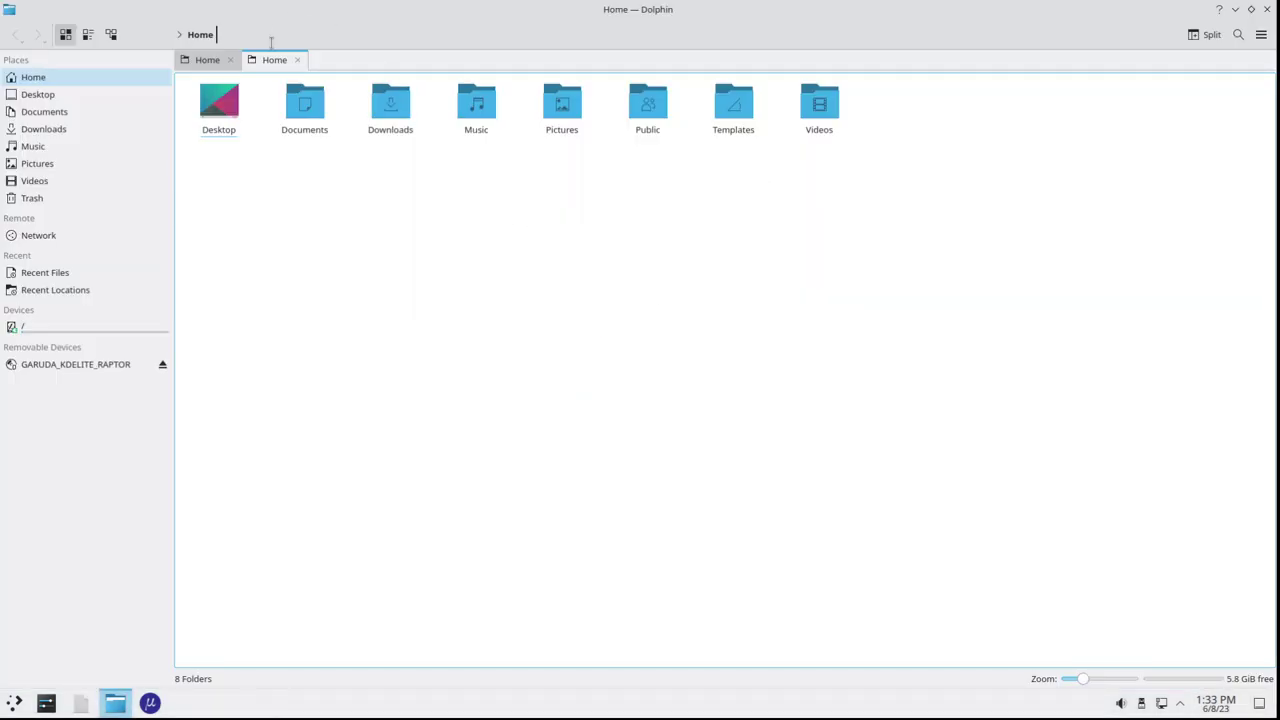
pyautogui.click(297, 59)
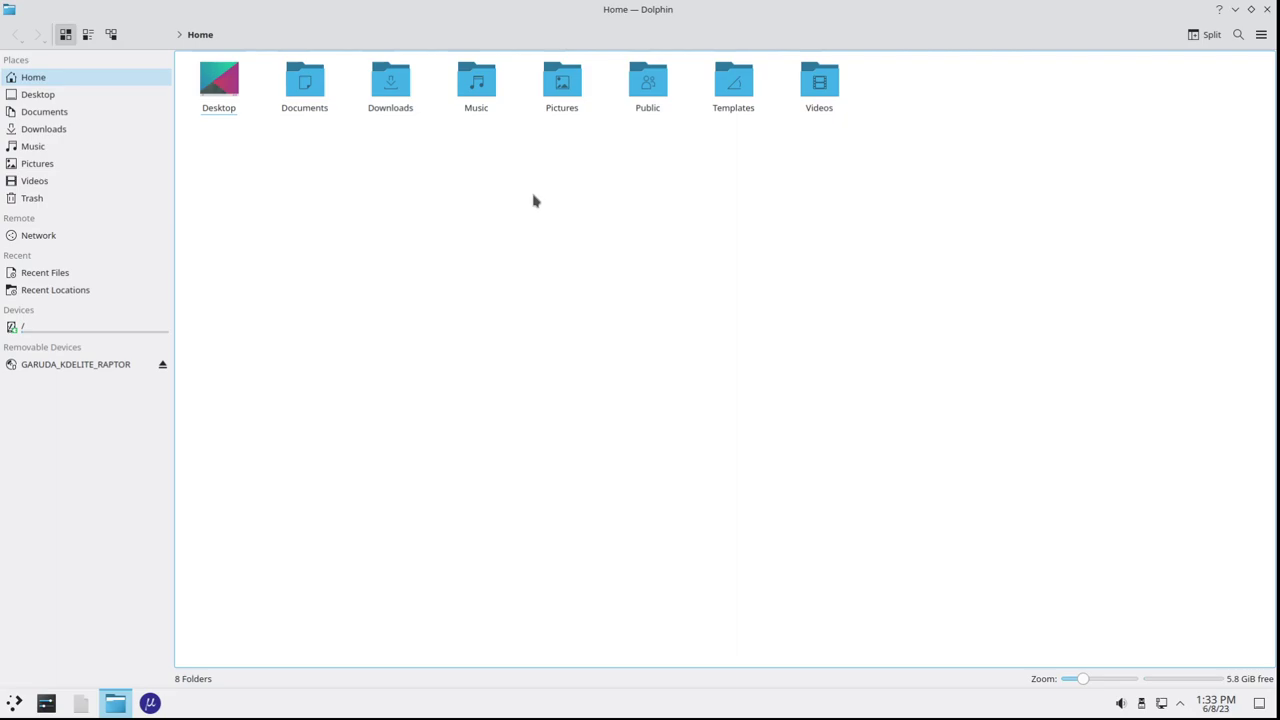
# Open a new Dolphin tab, view its Downloads folder in the Details and Compact views, and close that tab
pyautogui.hotkey('ctrl', 't')
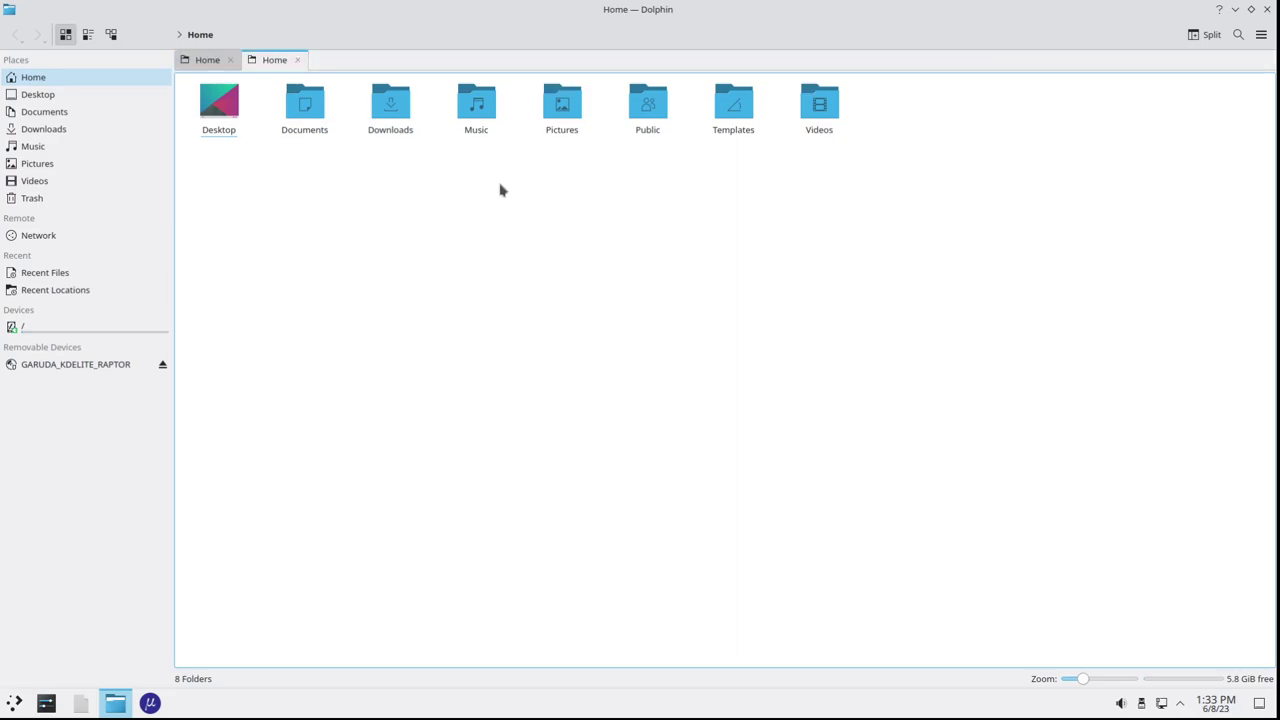
pyautogui.click(111, 35)
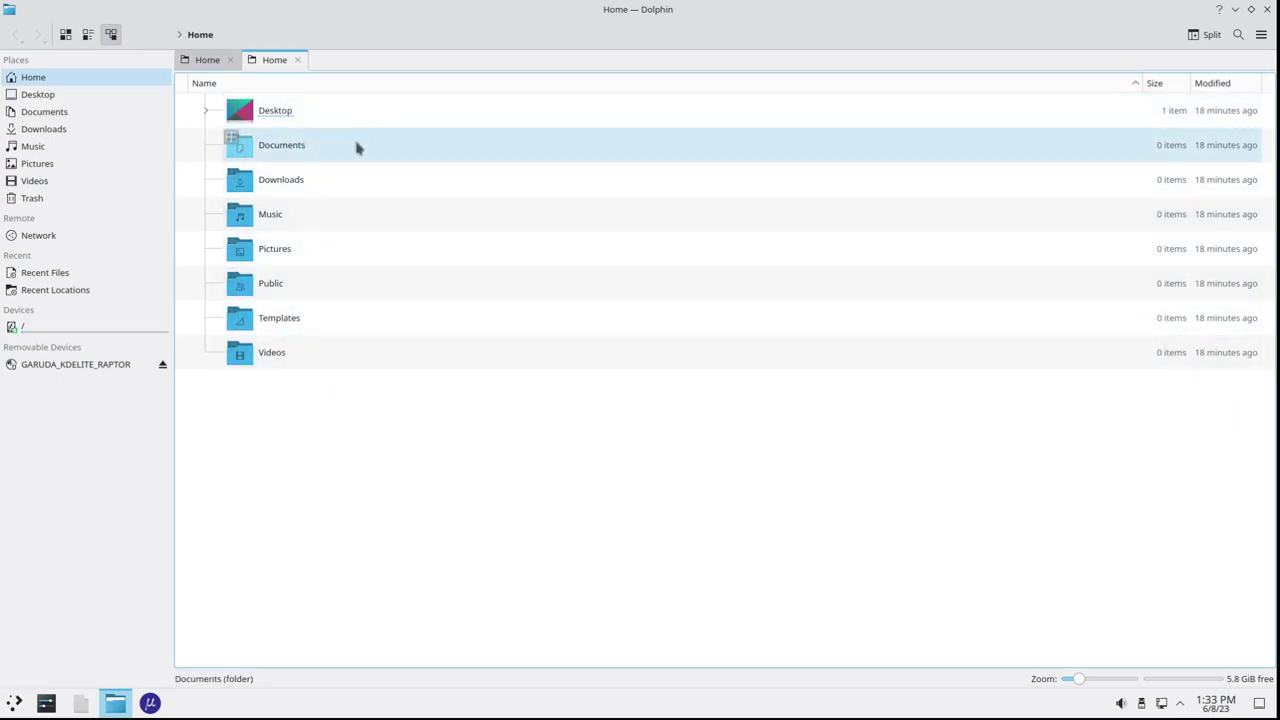
pyautogui.click(296, 179)
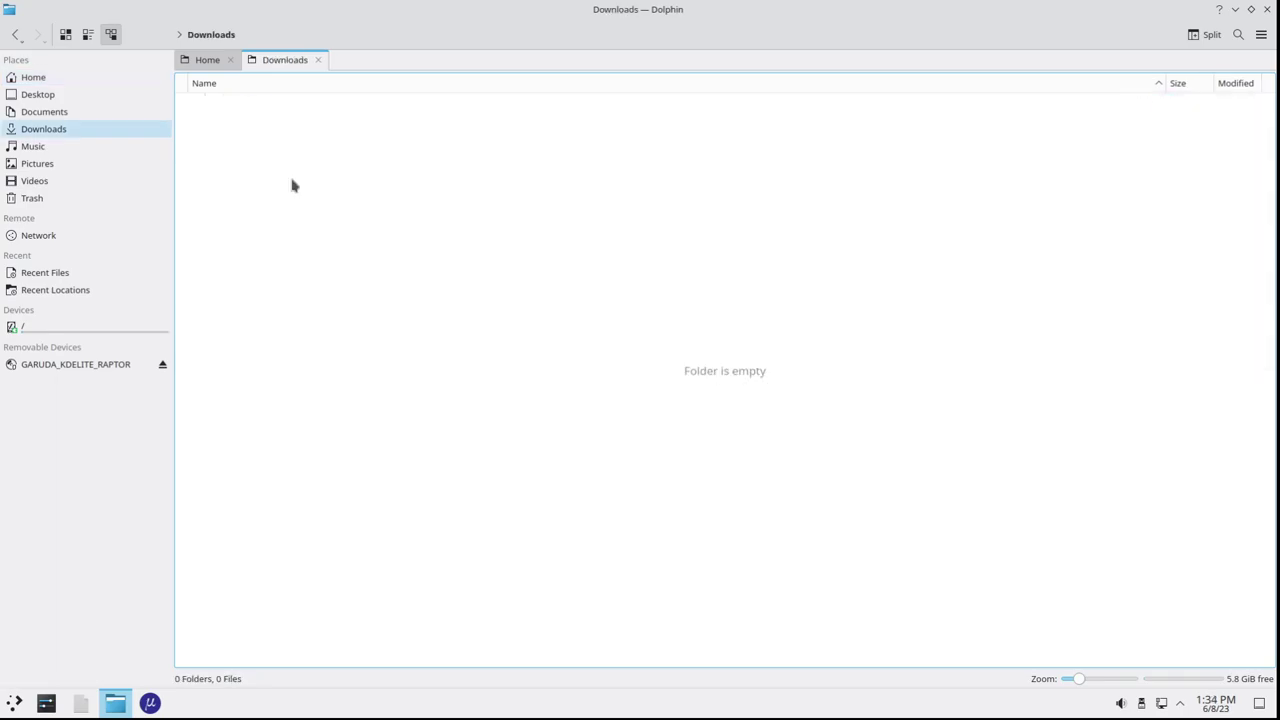
pyautogui.click(87, 35)
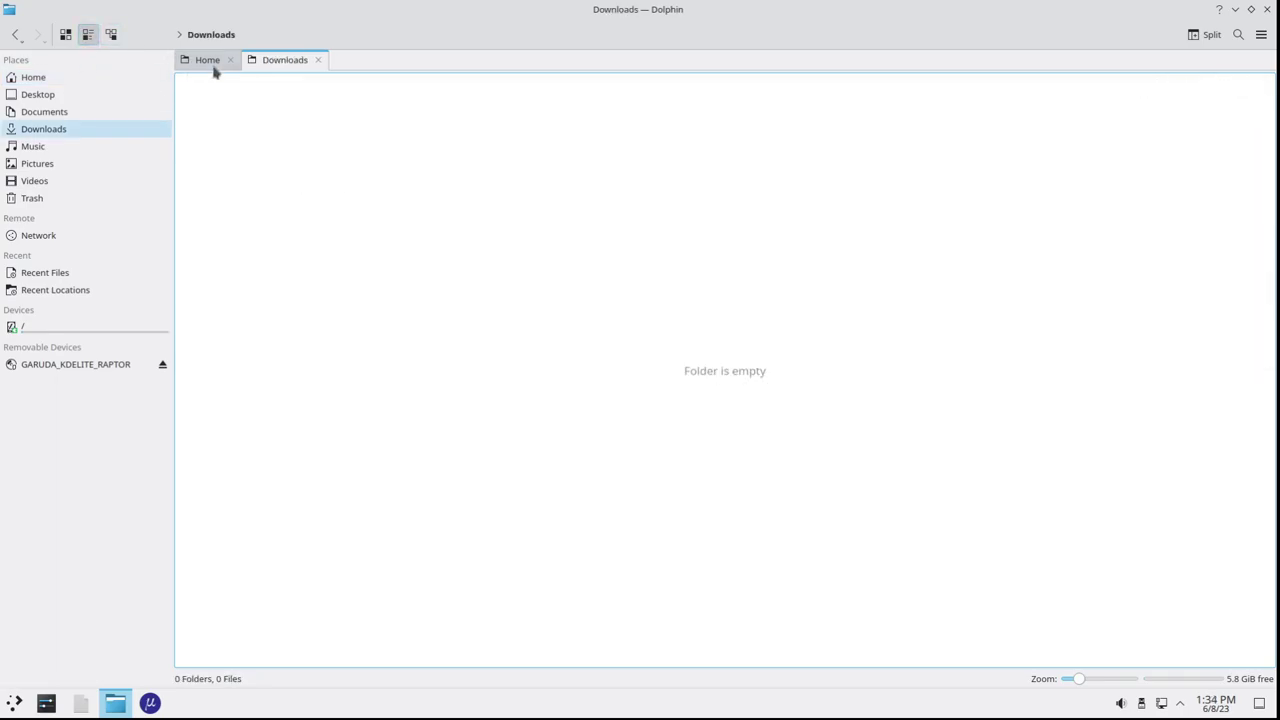
pyautogui.click(318, 60)
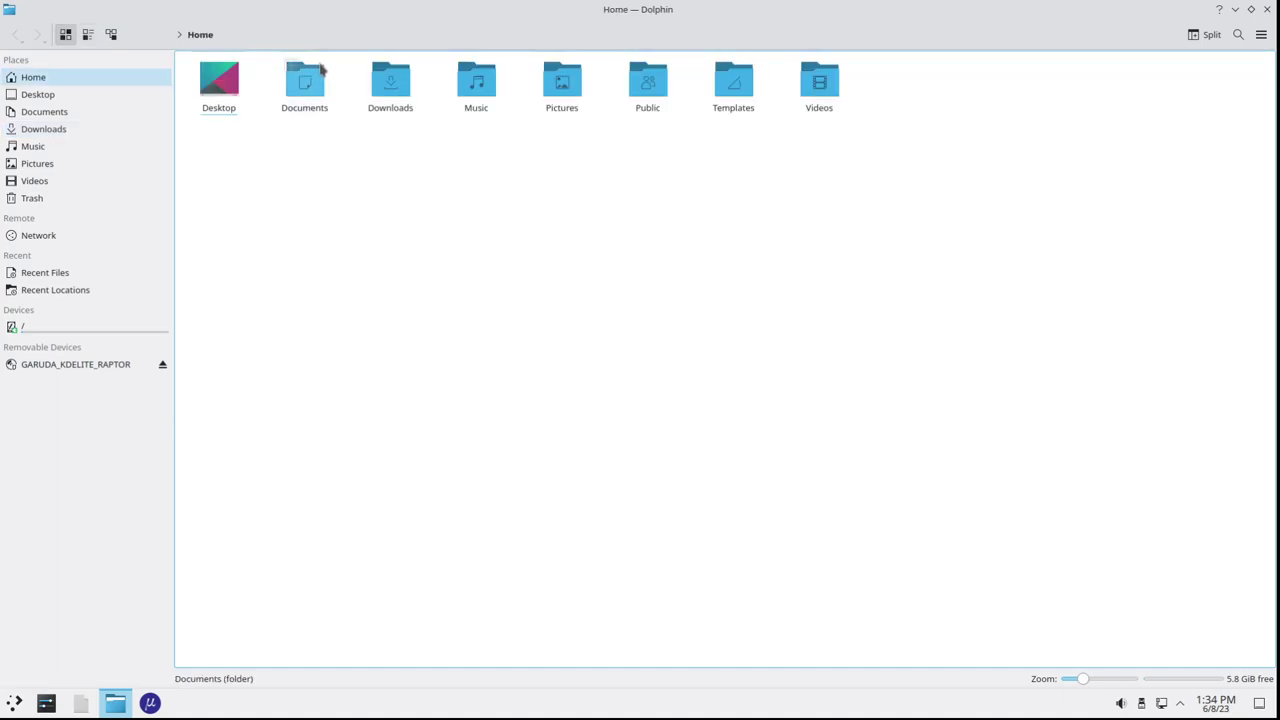
# Try the Compact and Icons views on the Home folder, and turn the split view on and off
pyautogui.click(88, 38)
pyautogui.click(65, 35)
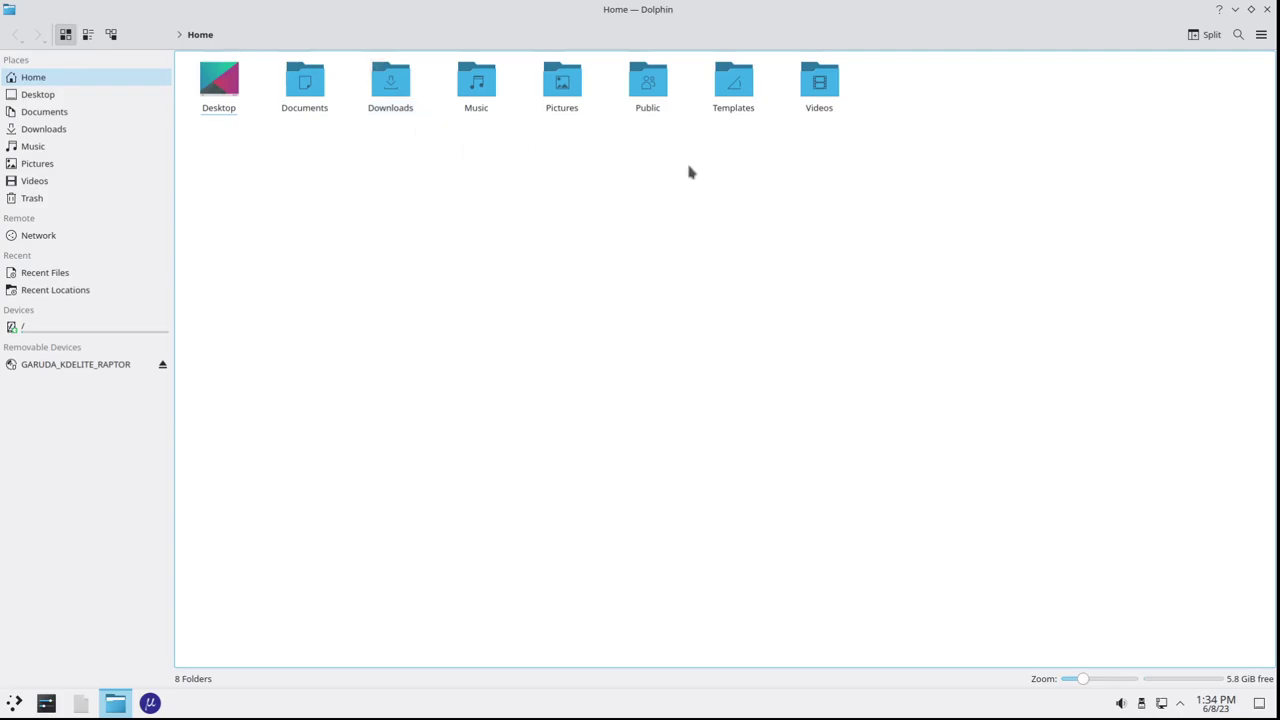
pyautogui.click(1207, 36)
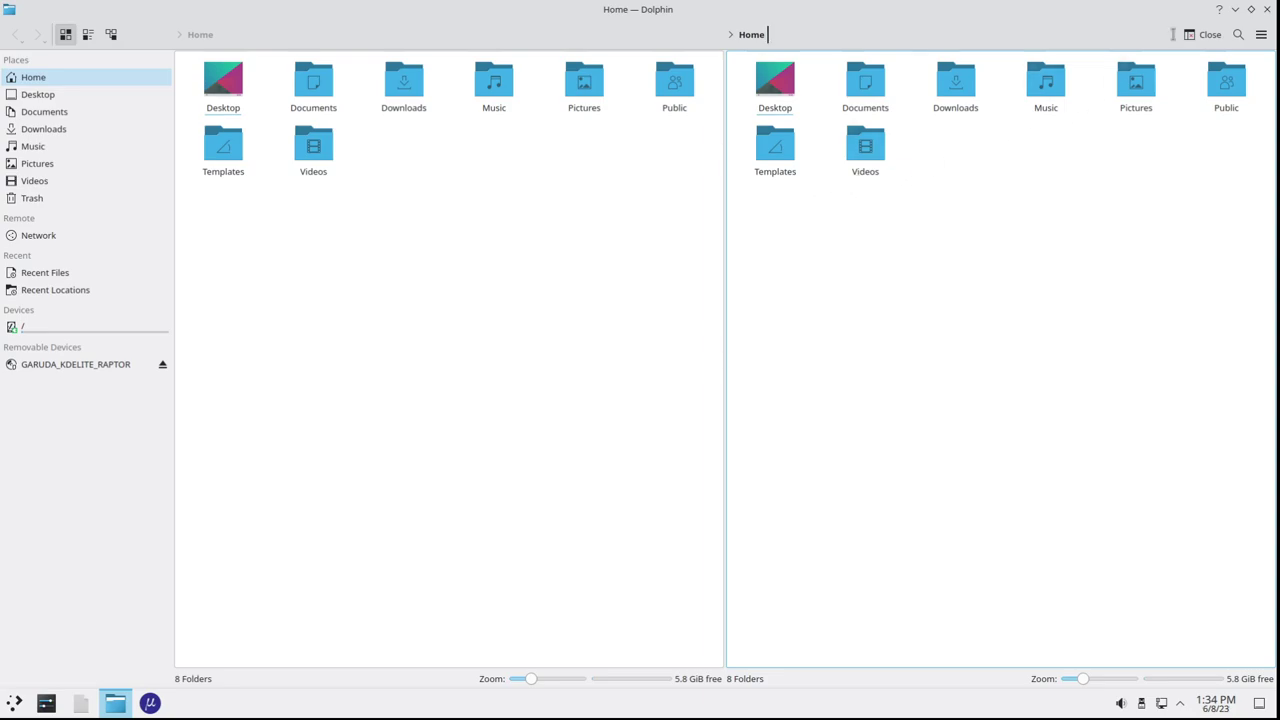
pyautogui.click(1205, 36)
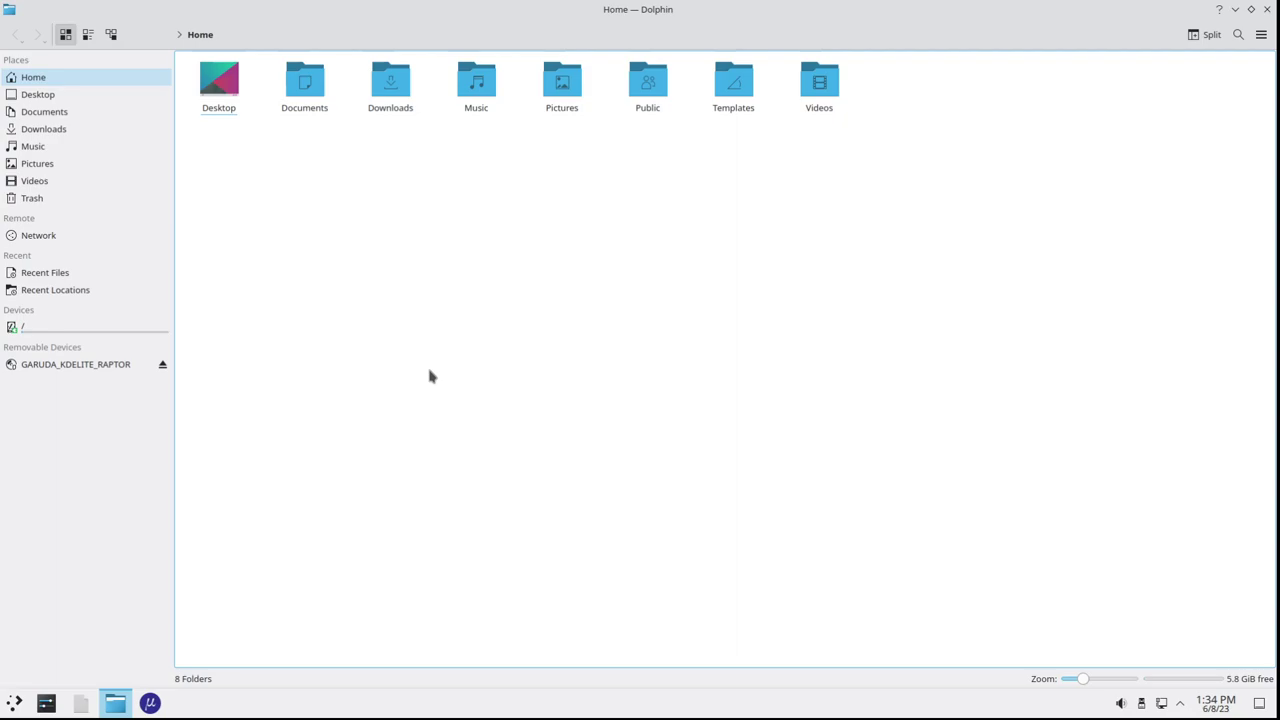
# Open the Micro text editor to look at it and close its Konsole window
pyautogui.click(152, 704)
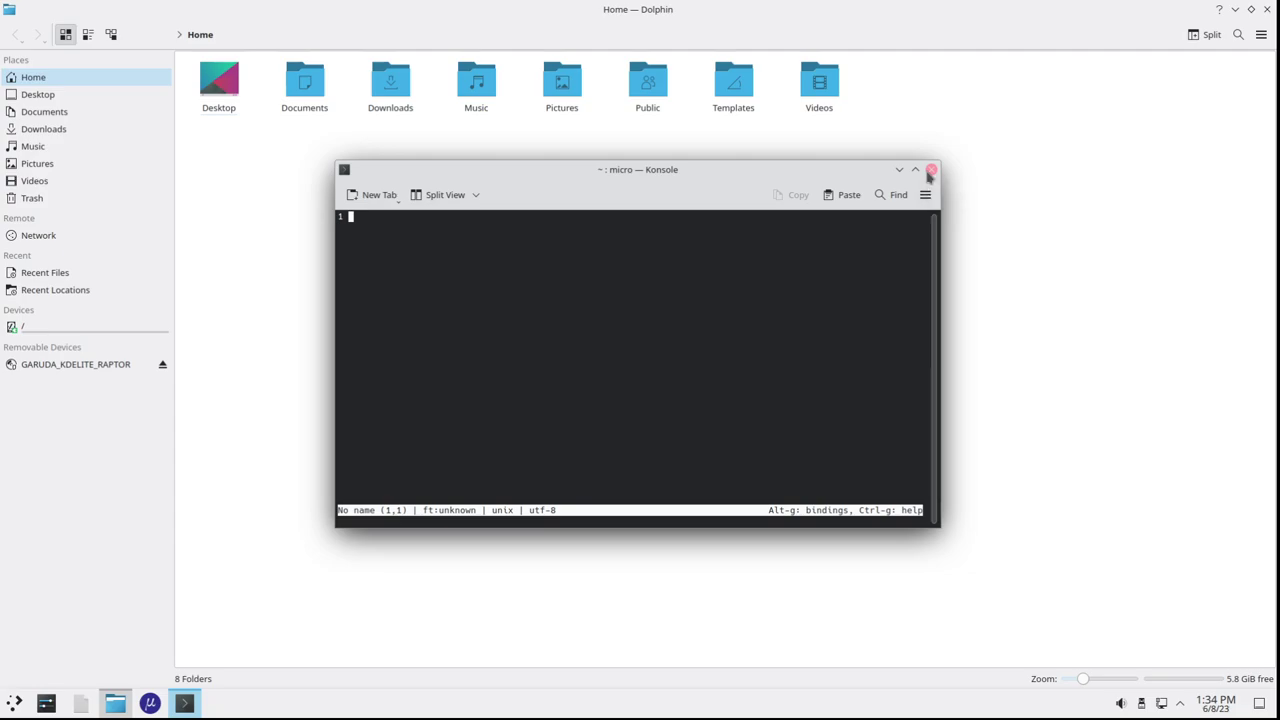
pyautogui.click(930, 171)
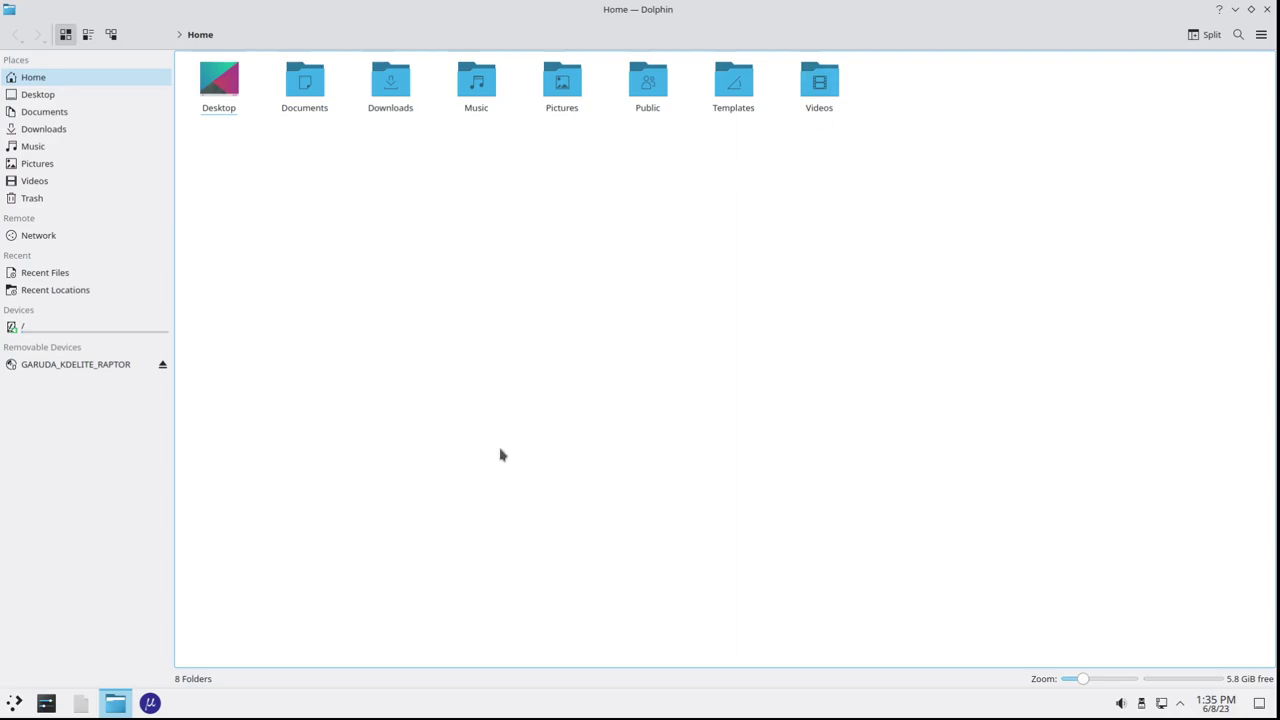
# Look through the launcher's application categories, including Utilities, All Applications, Internet, Settings and System
pyautogui.click(14, 703)
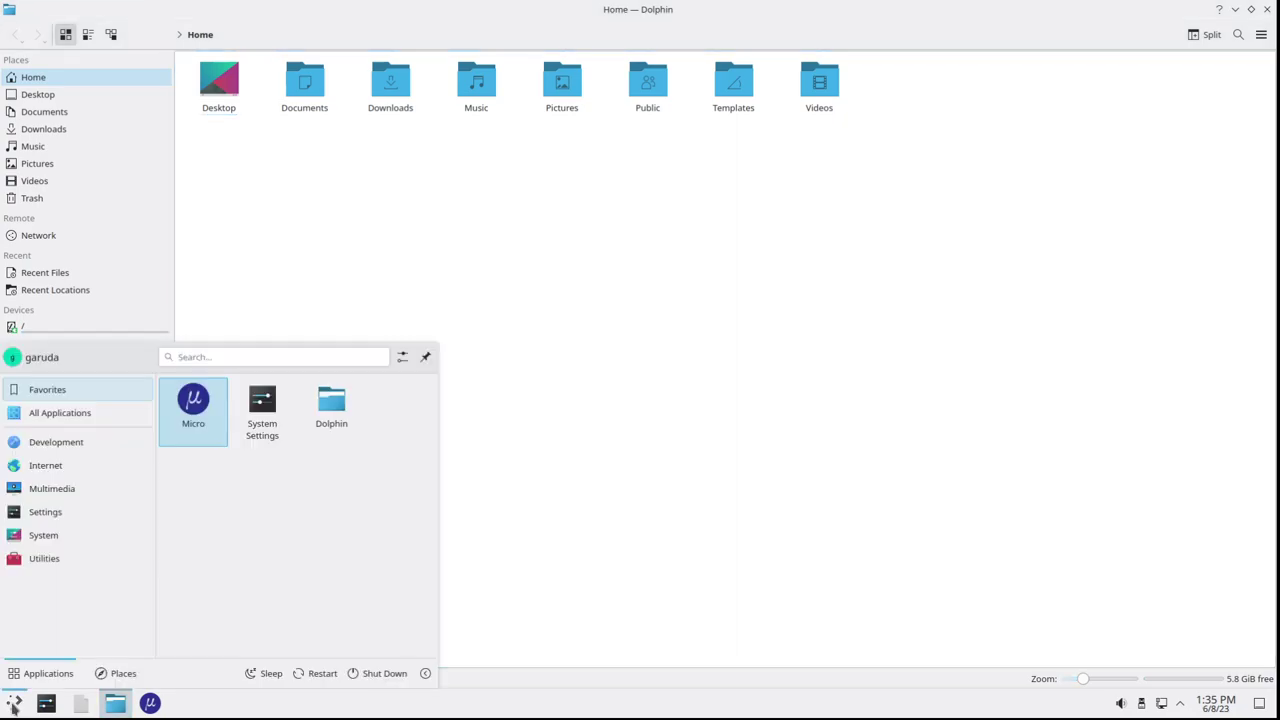
pyautogui.click(44, 565)
pyautogui.moveTo(131, 390)
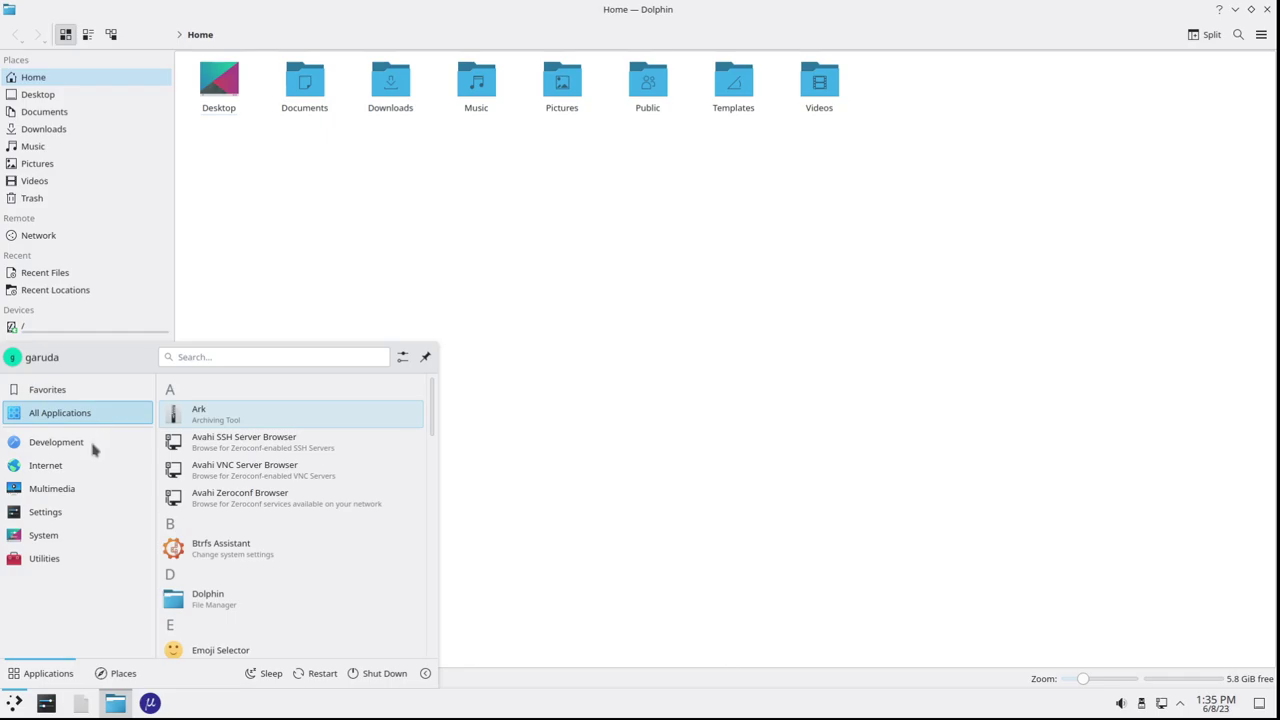
pyautogui.moveTo(92, 448)
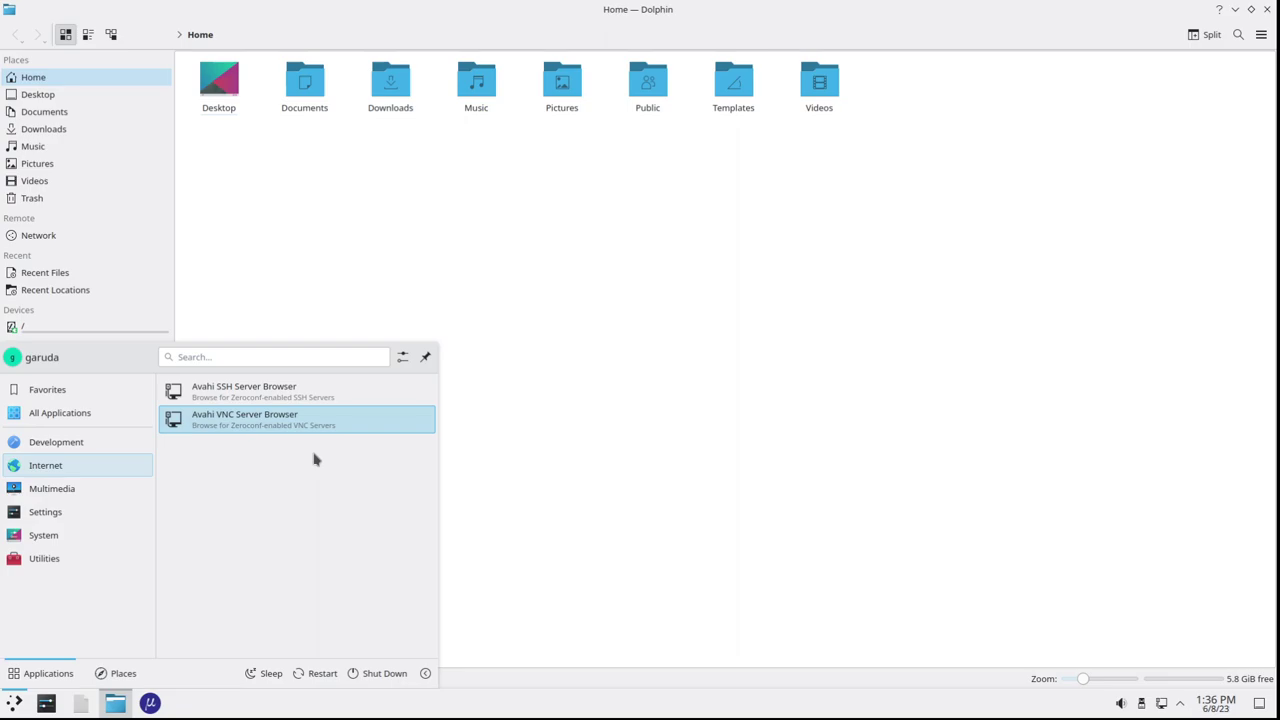
pyautogui.moveTo(90, 497)
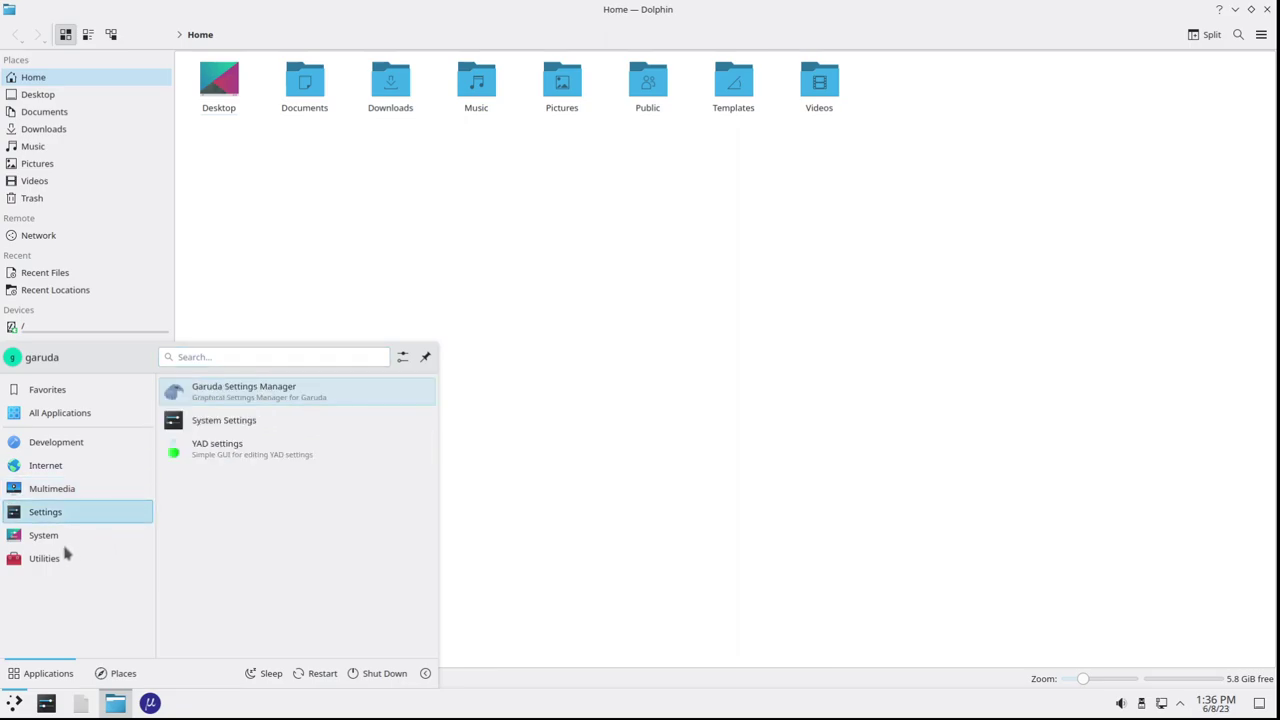
pyautogui.moveTo(77, 537)
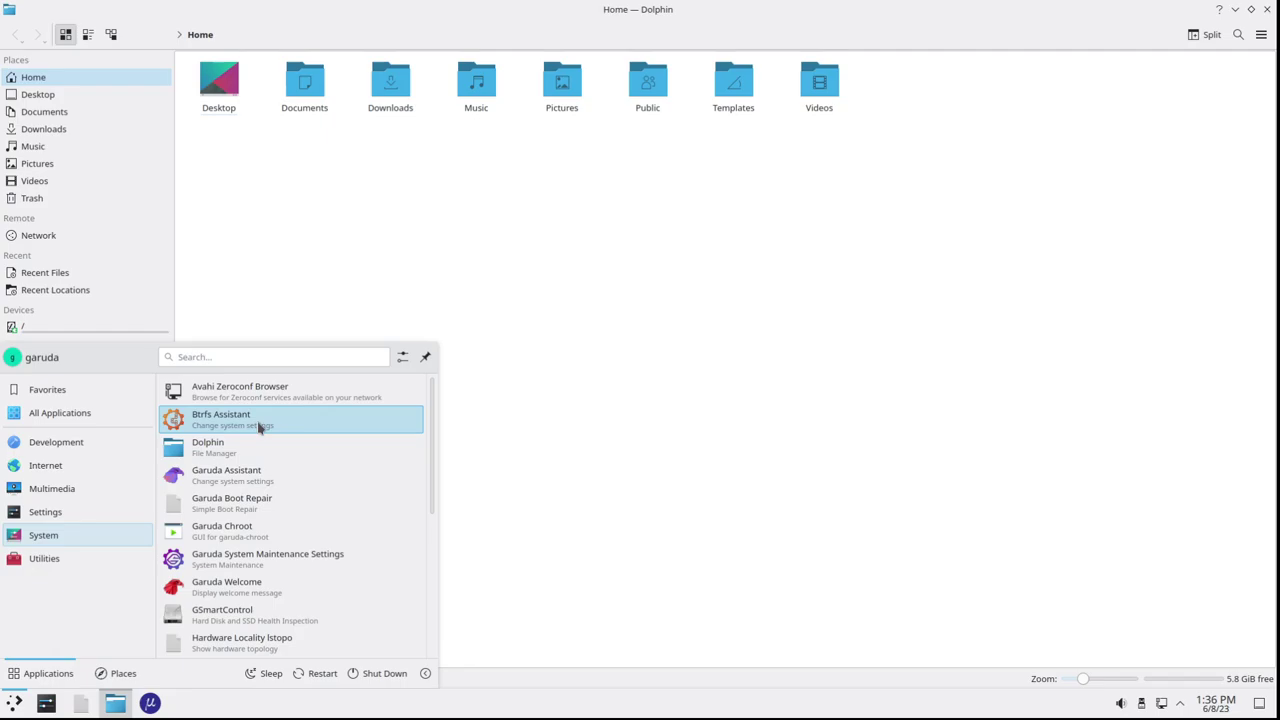
# Open Htop from the System applications to look at its process list, and close its window
pyautogui.scroll(-1, 305, 506)
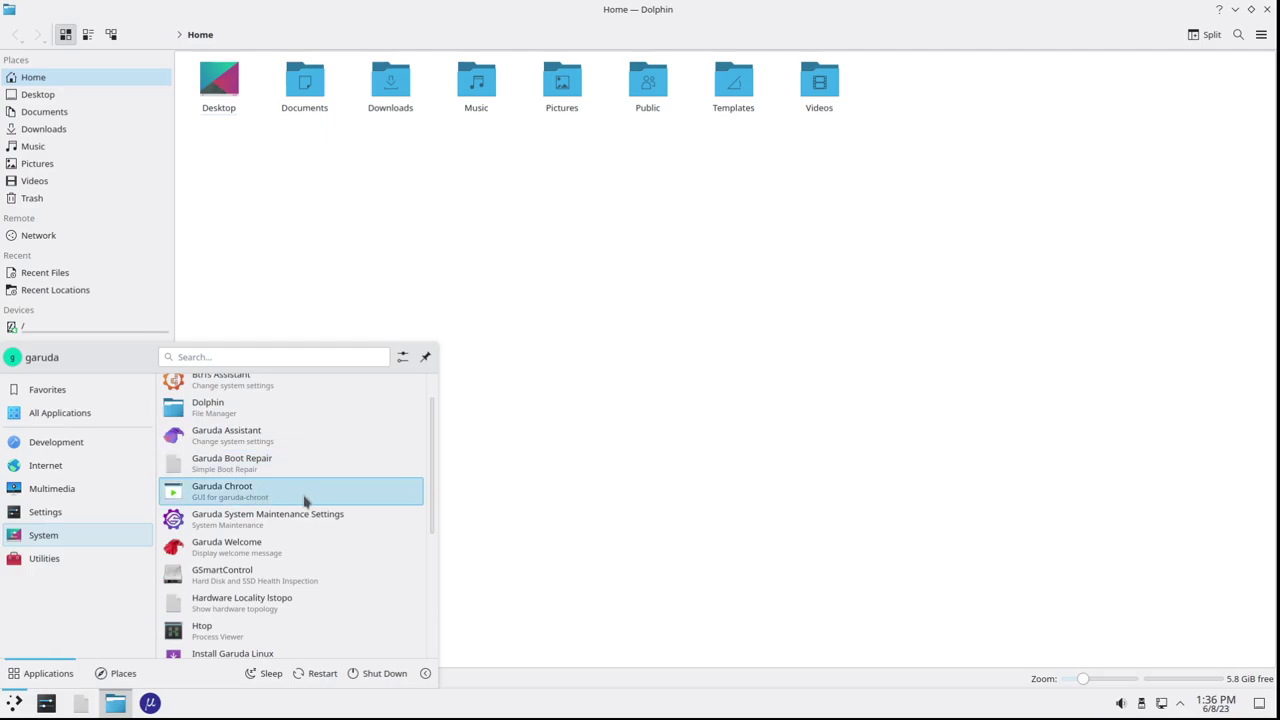
pyautogui.scroll(-4, 305, 500)
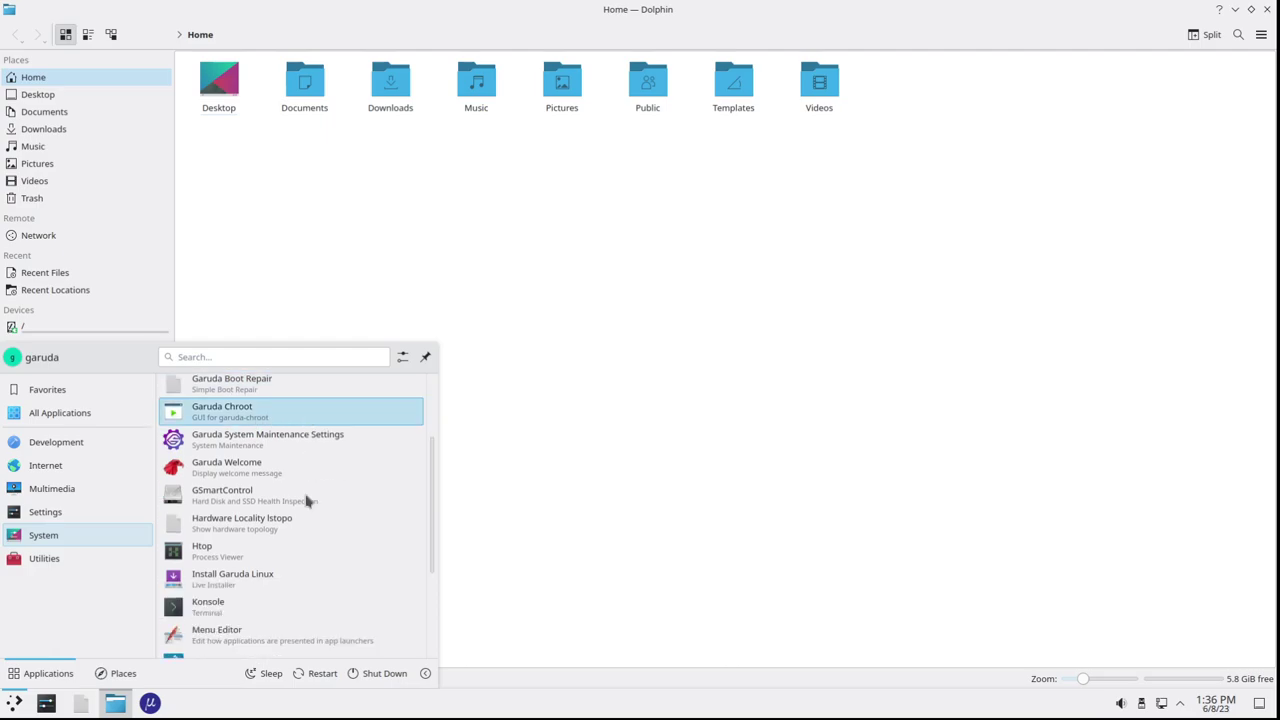
pyautogui.click(329, 476)
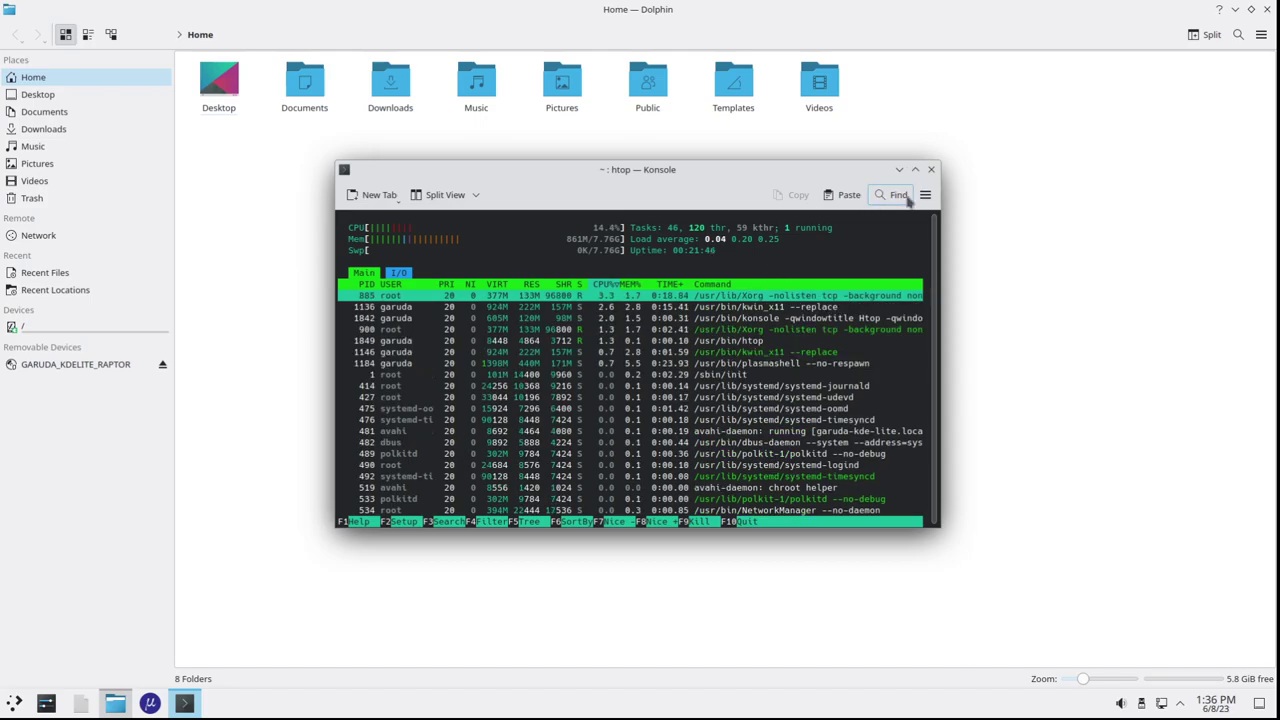
pyautogui.click(931, 171)
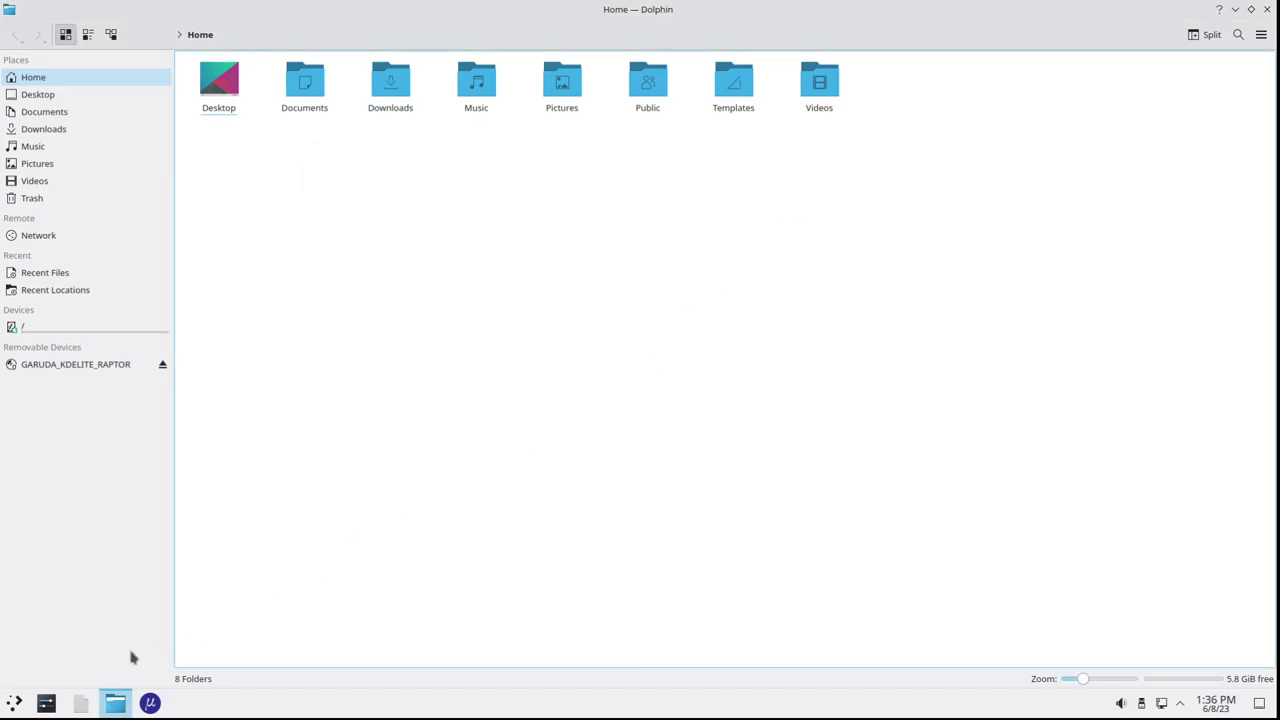
# Open Konsole from the System applications and split its terminal view automatically
pyautogui.click(12, 706)
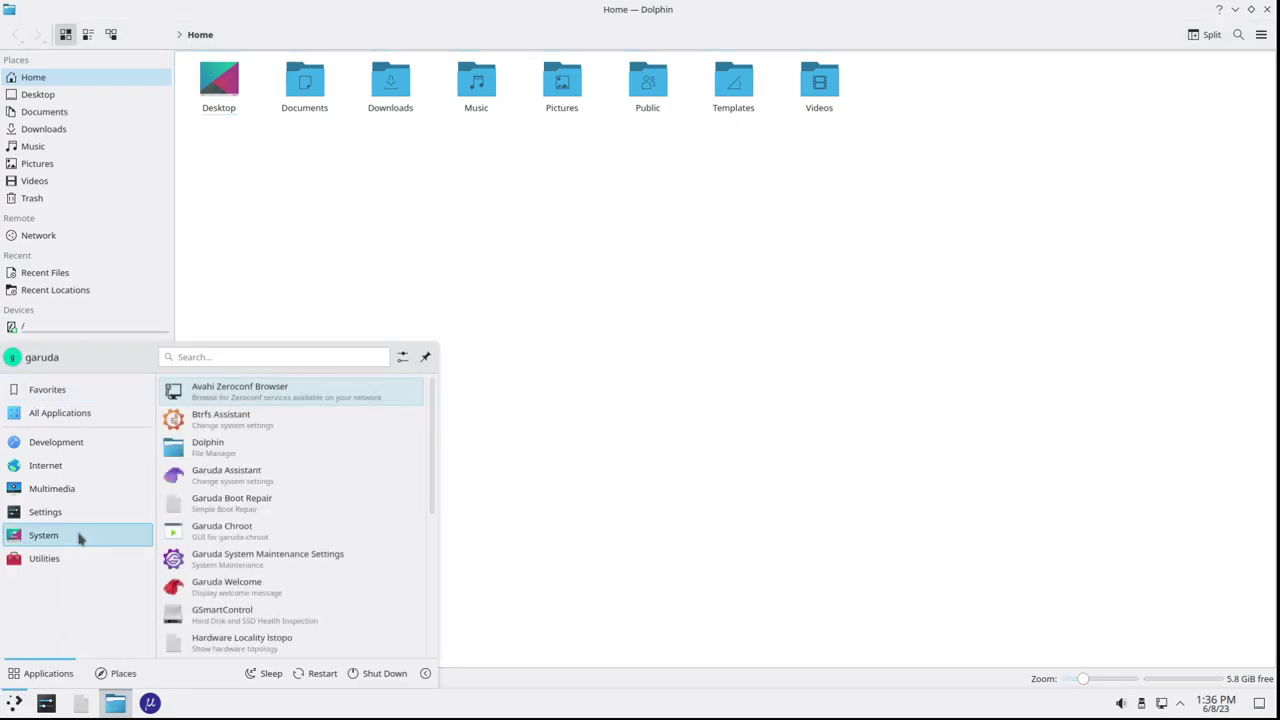
pyautogui.scroll(-4, 317, 523)
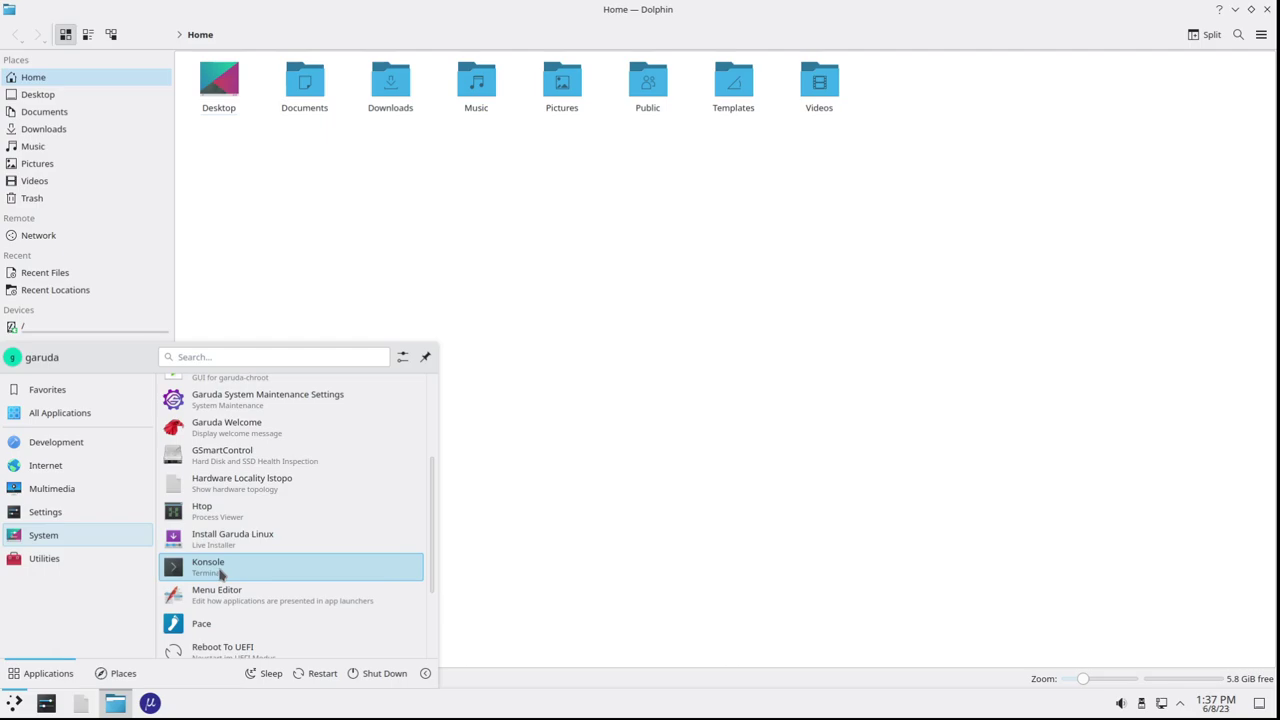
pyautogui.click(220, 573)
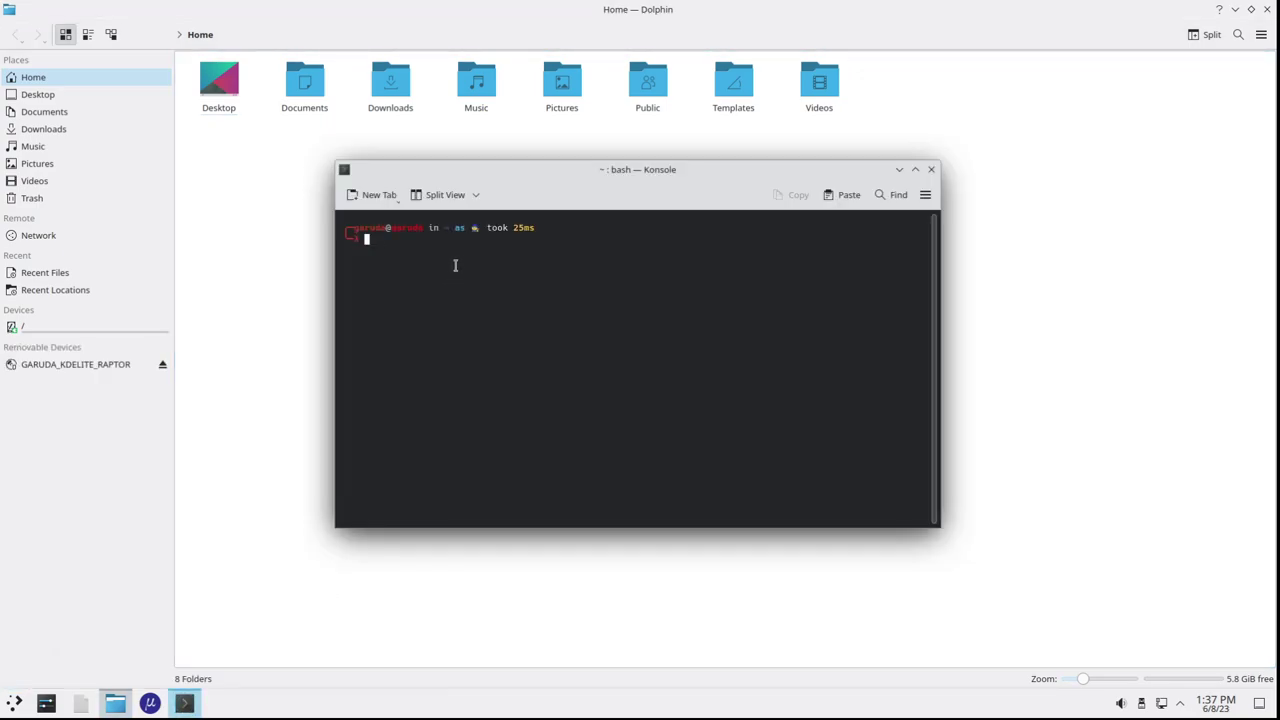
pyautogui.click(445, 194)
pyautogui.click(490, 250)
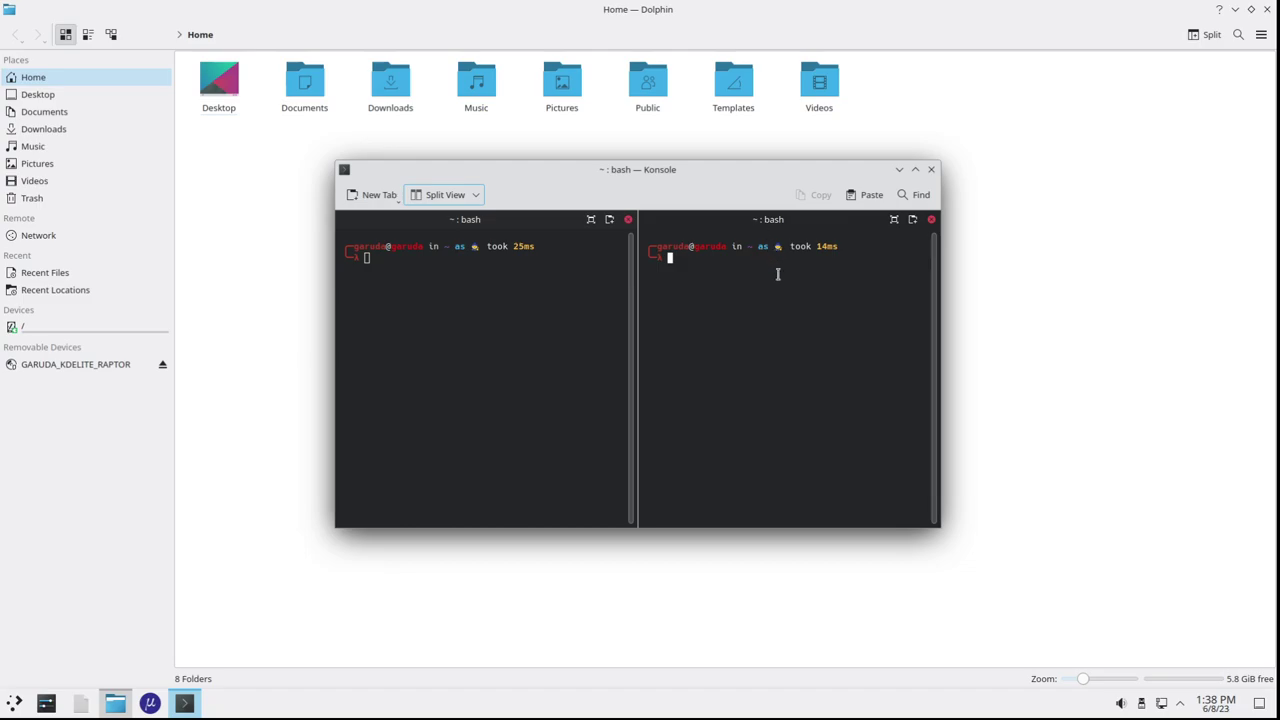
# Split the active terminal automatically once more and close the whole Konsole window with all its terminals
pyautogui.click(474, 196)
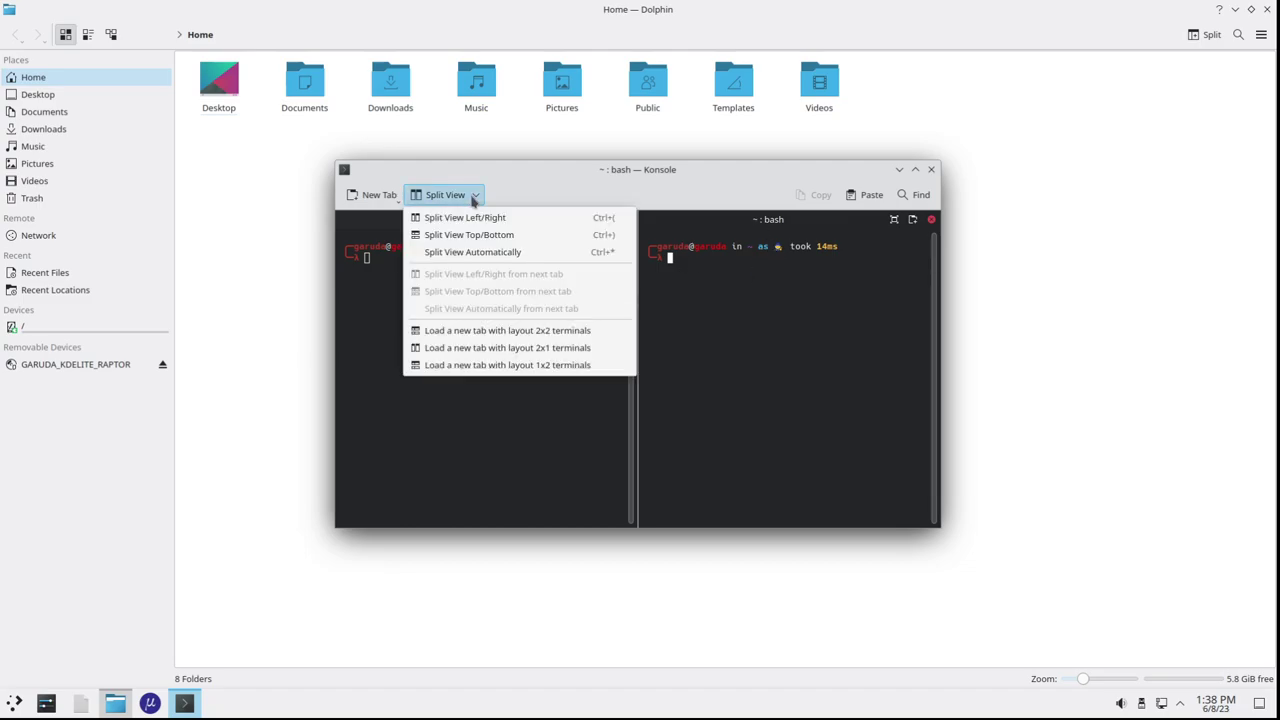
pyautogui.click(490, 255)
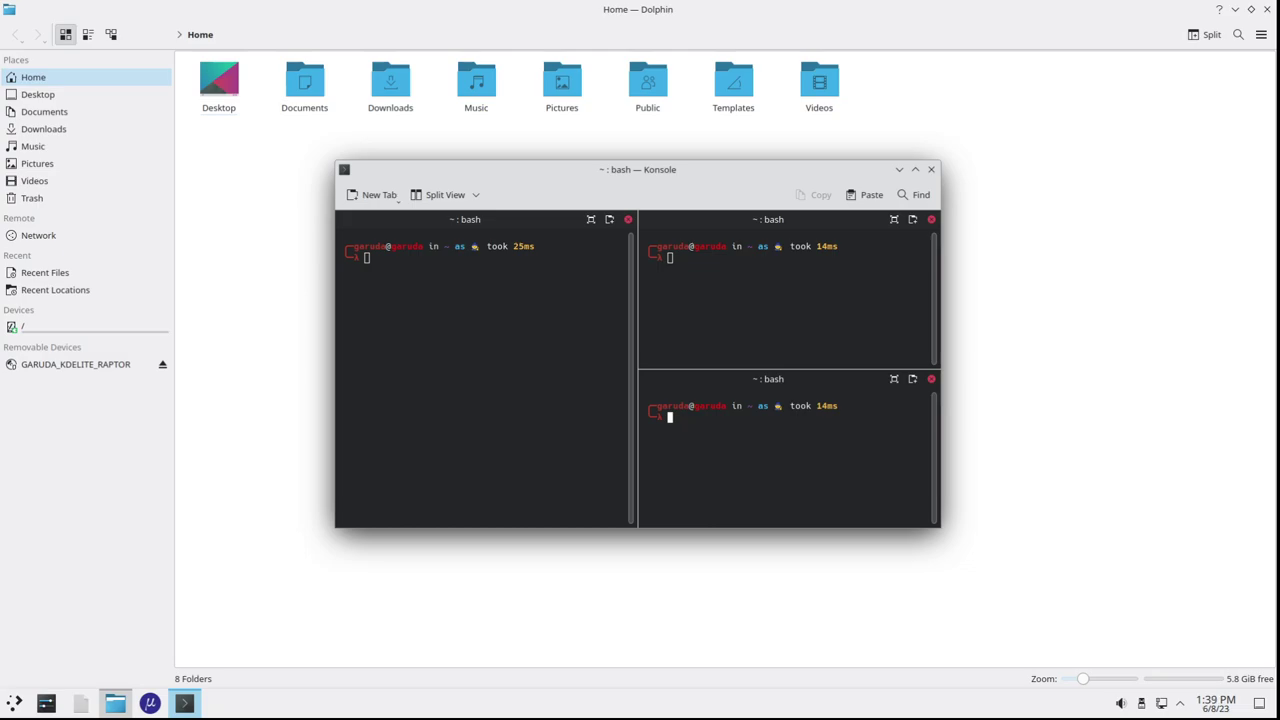
pyautogui.click(929, 171)
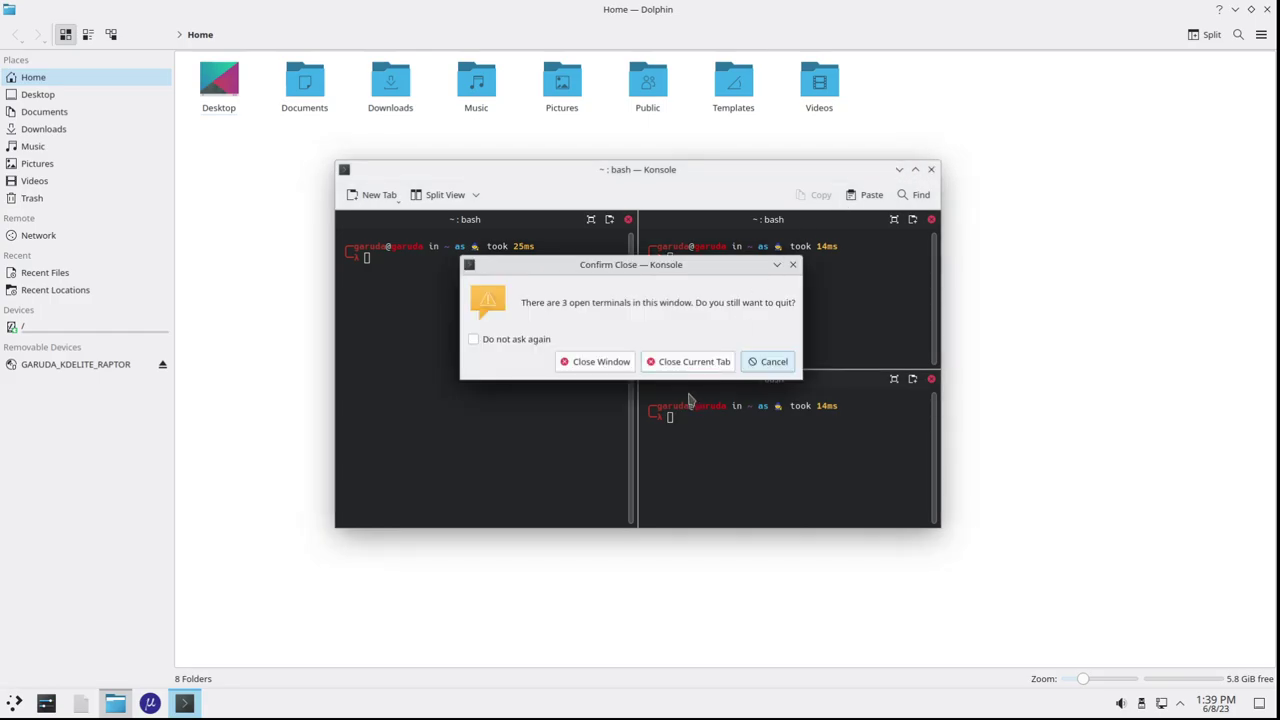
pyautogui.click(596, 369)
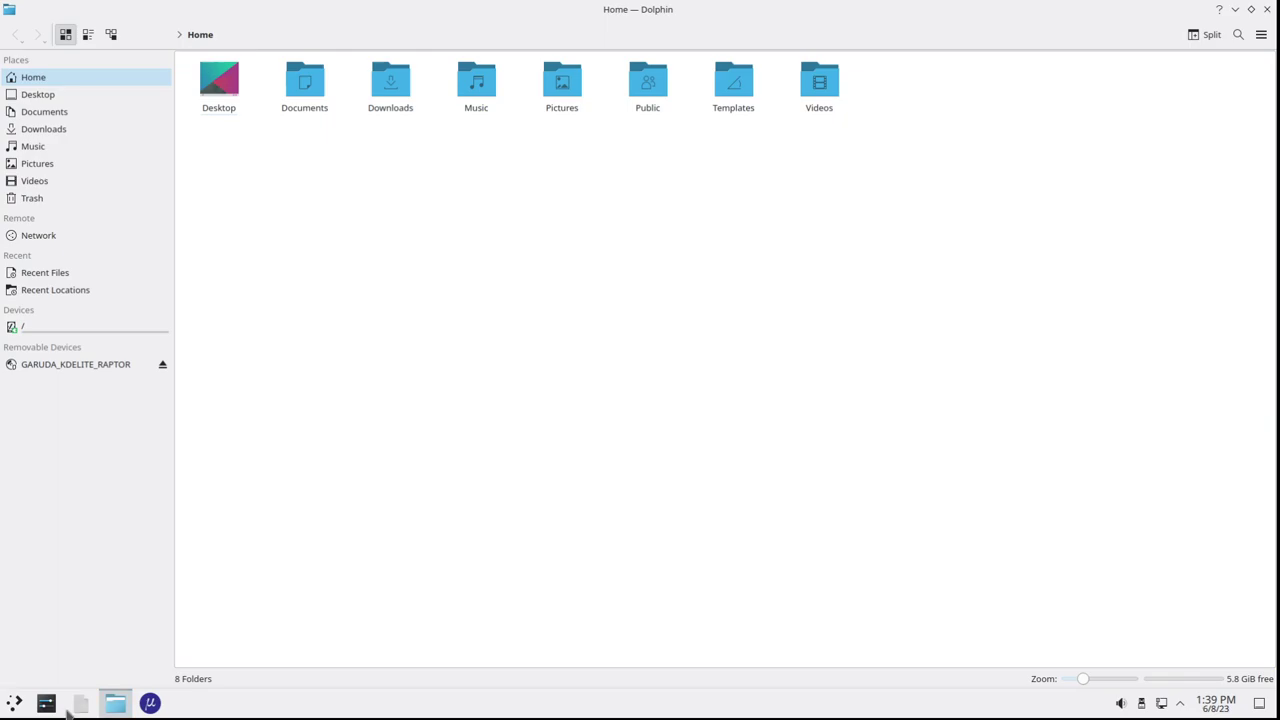
# Examine the full list of System applications in the launcher, down to Suspend/Hibernate and back up
pyautogui.click(10, 706)
pyautogui.moveTo(77, 543)
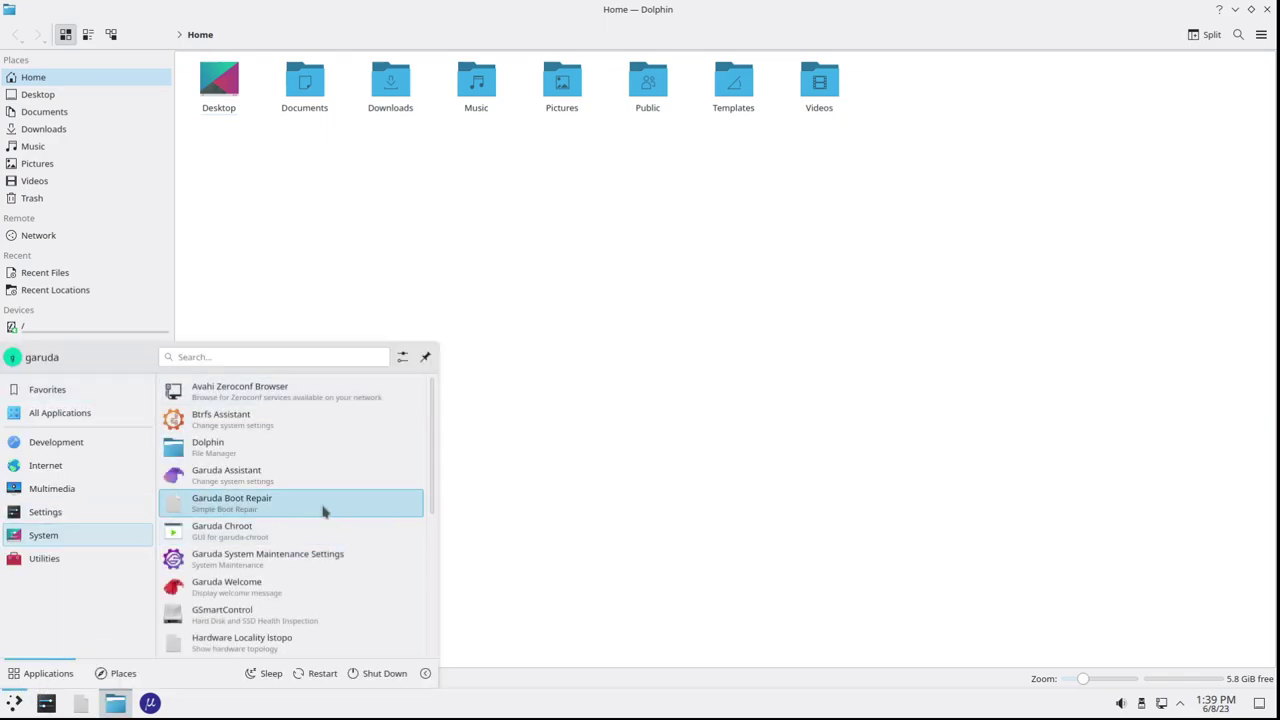
pyautogui.scroll(-2, 333, 512)
pyautogui.scroll(-3, 333, 512)
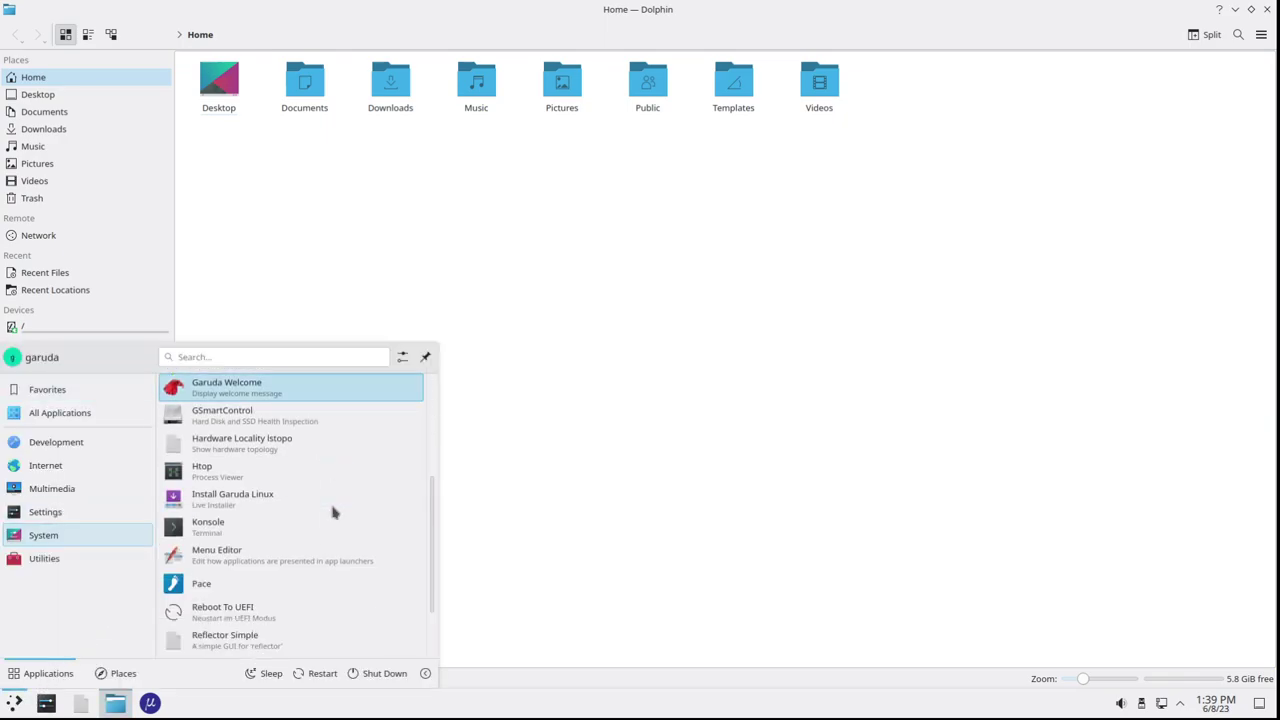
pyautogui.scroll(-1, 333, 512)
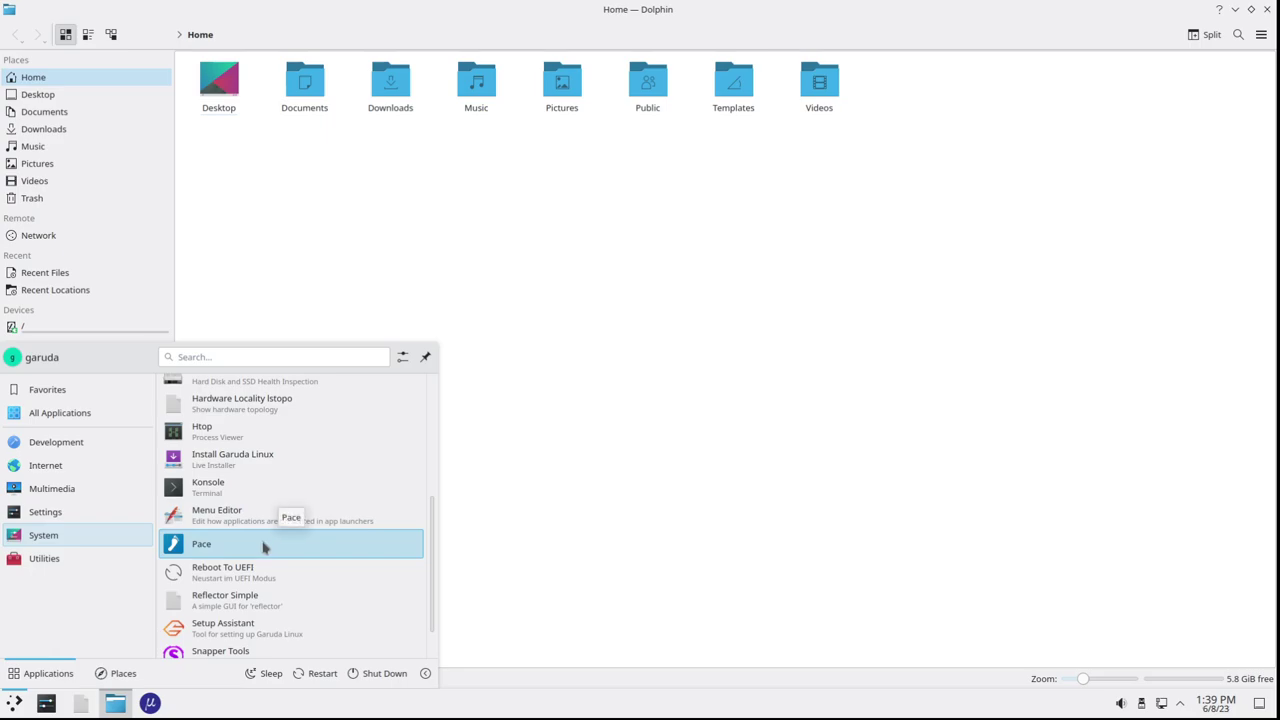
pyautogui.scroll(-2, 265, 548)
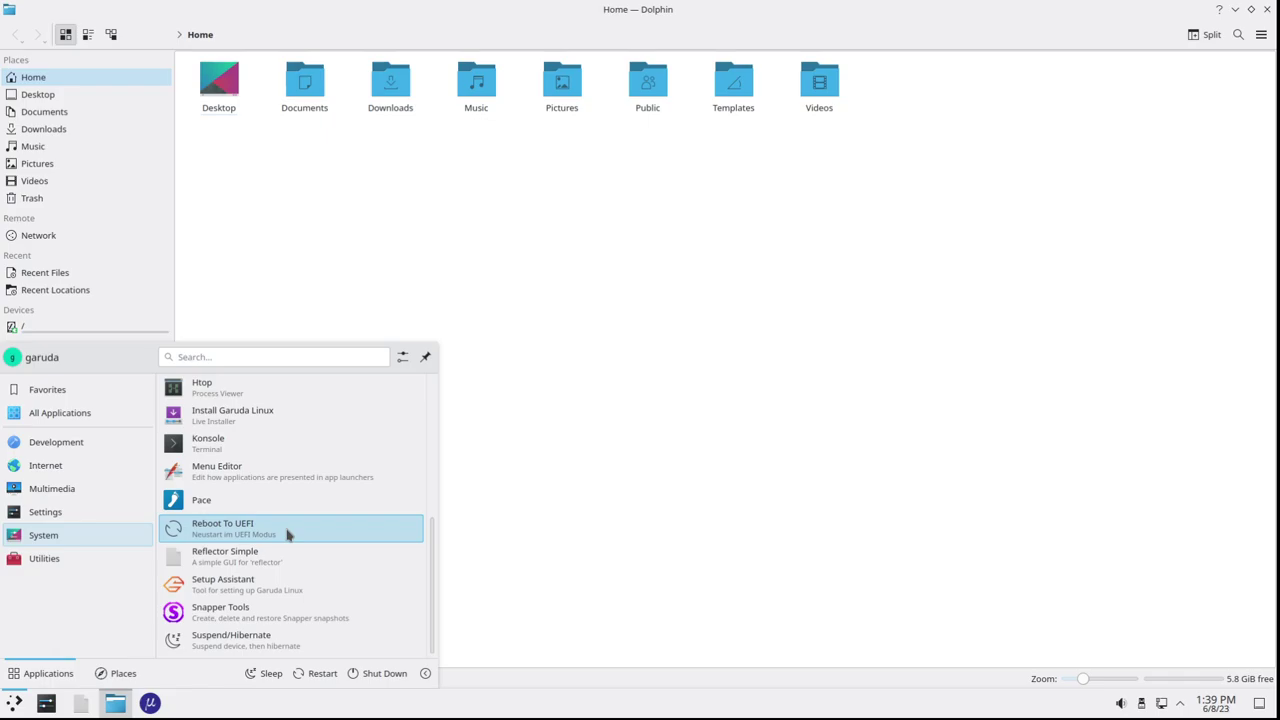
pyautogui.scroll(2, 280, 530)
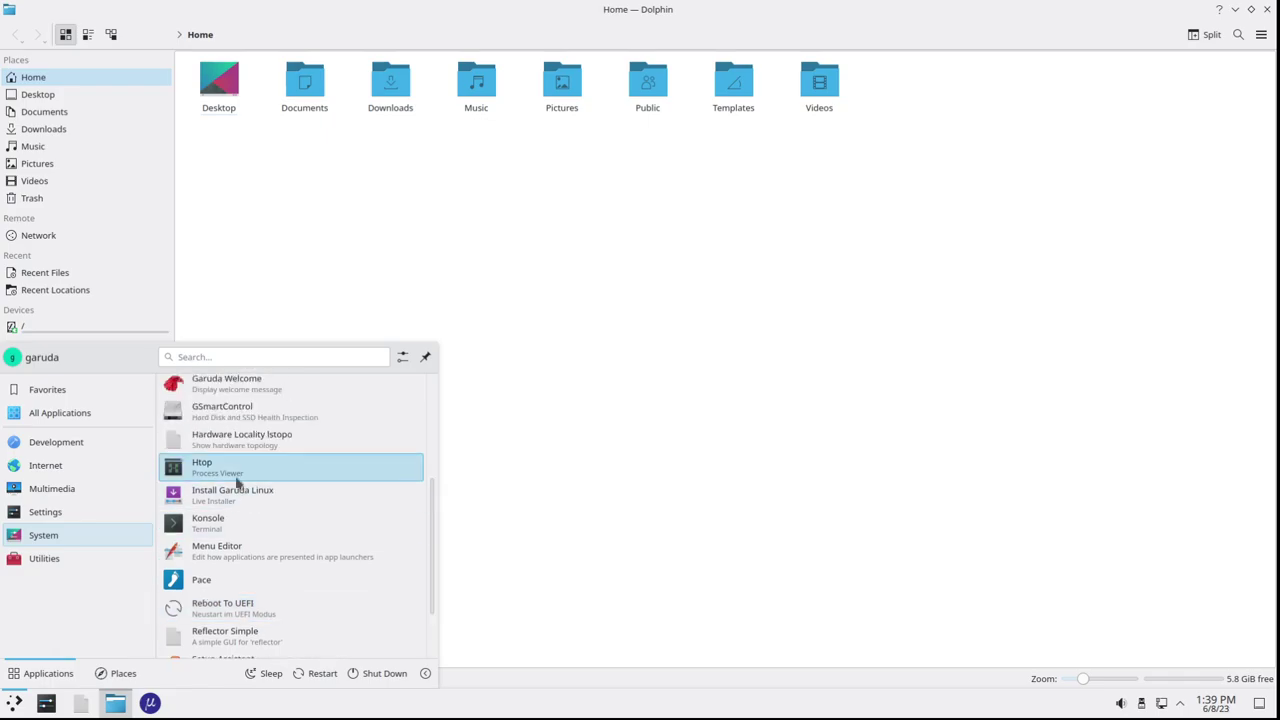
pyautogui.scroll(4, 325, 541)
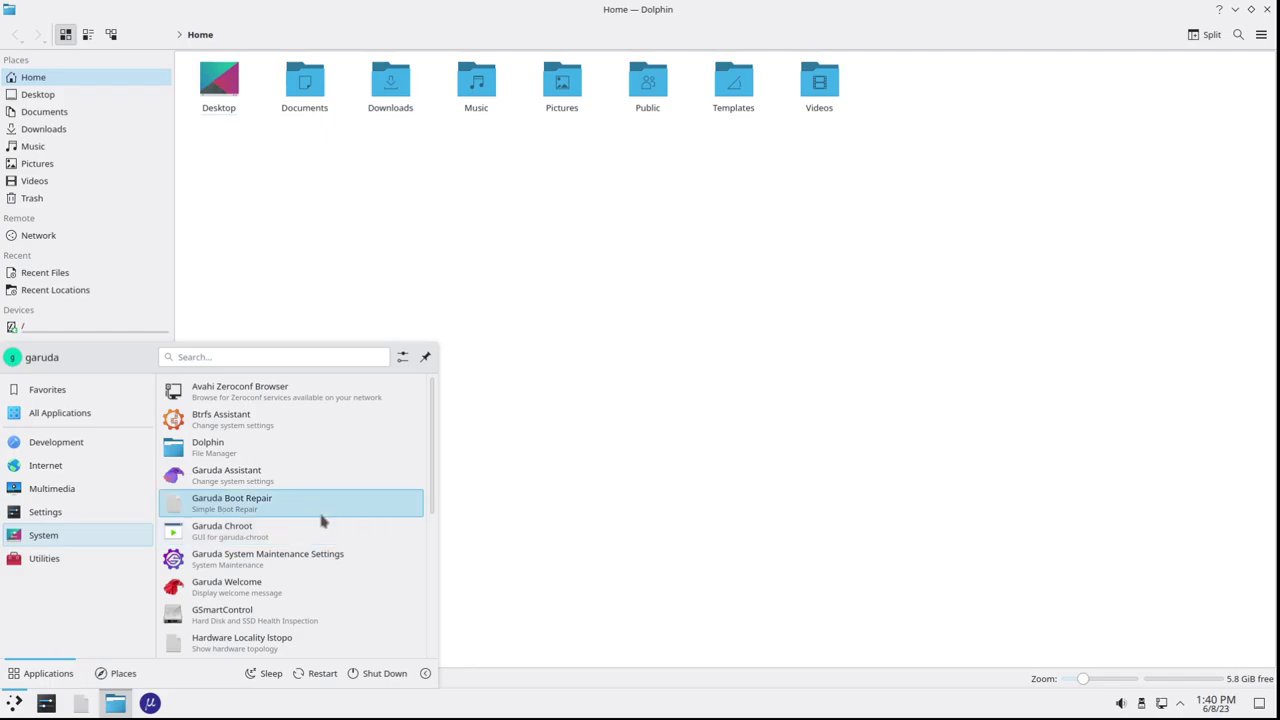
# Open a maximized Konsole window and synchronize the package databases with sudo pacman -Sy
pyautogui.scroll(-2, 323, 520)
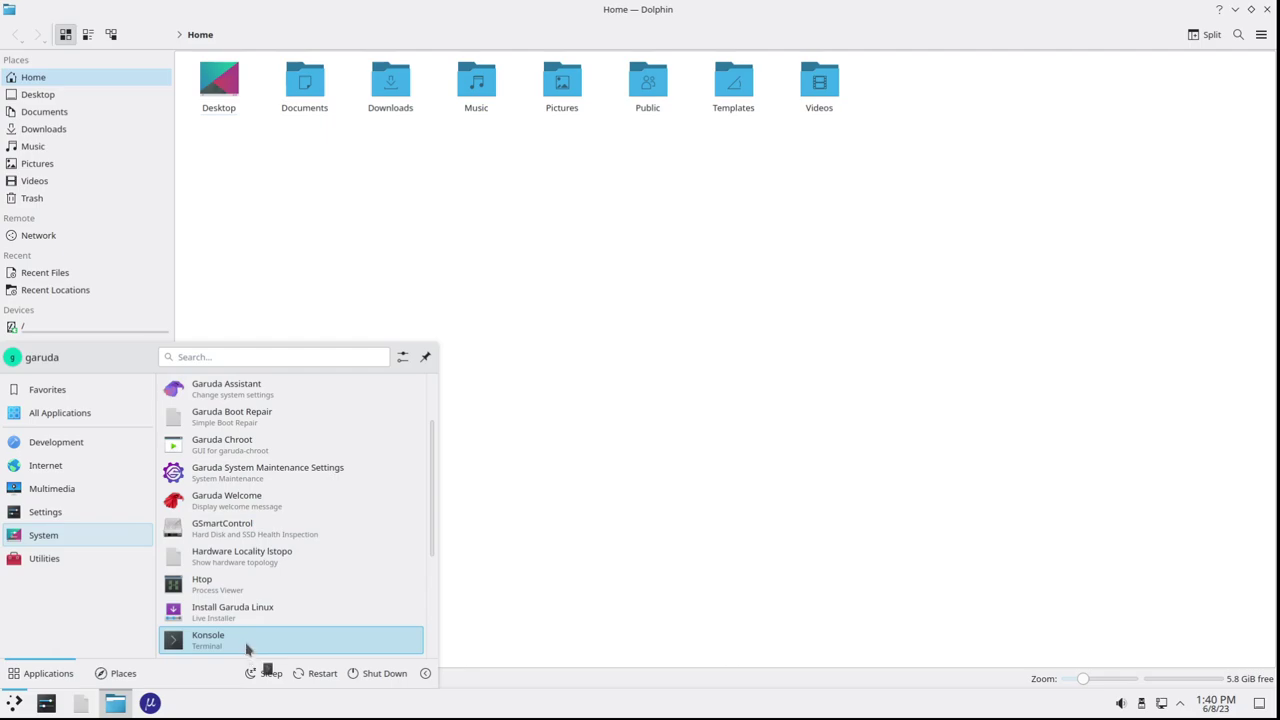
pyautogui.click(248, 648)
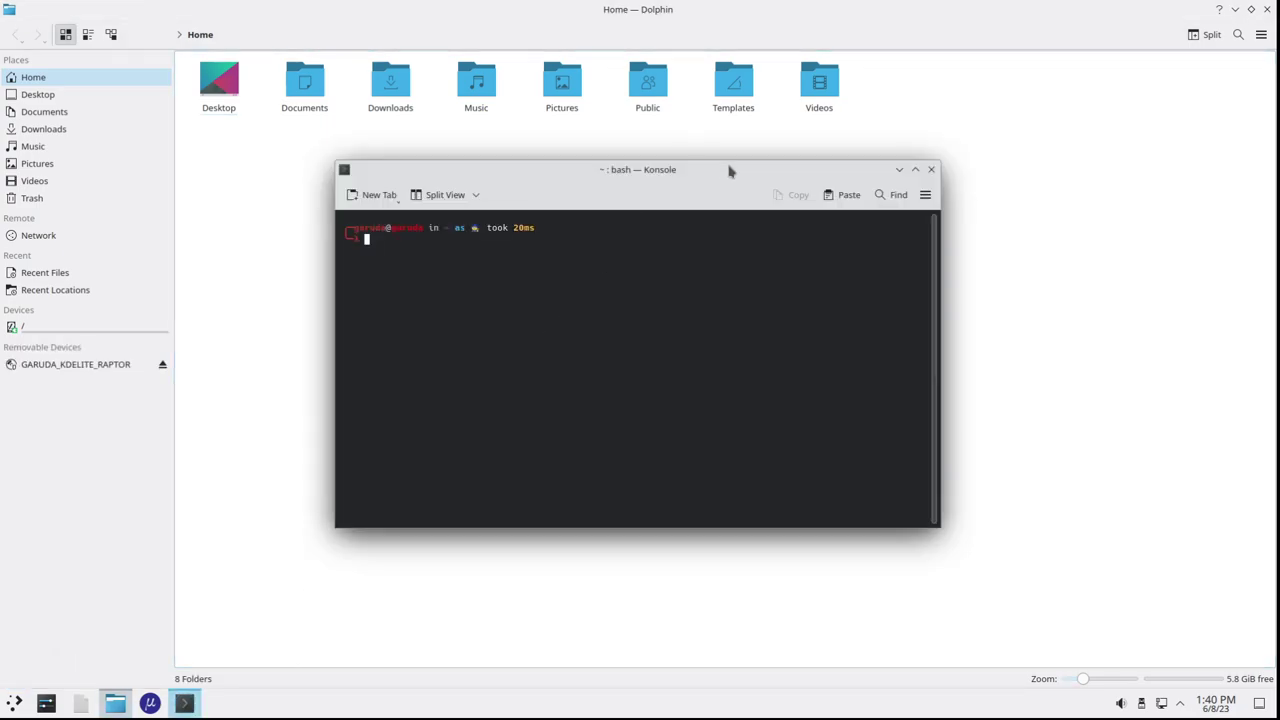
pyautogui.doubleClick(729, 170)
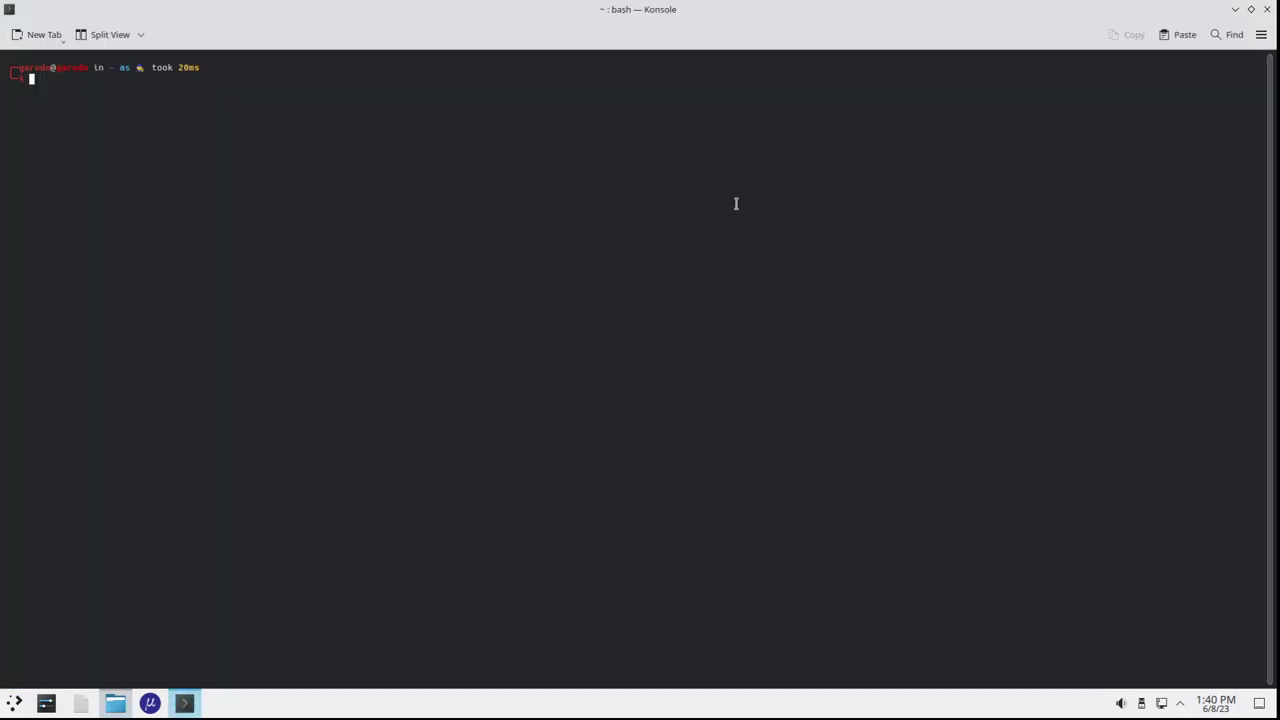
pyautogui.write('sudo pacman -Sy')
pyautogui.press('Return')
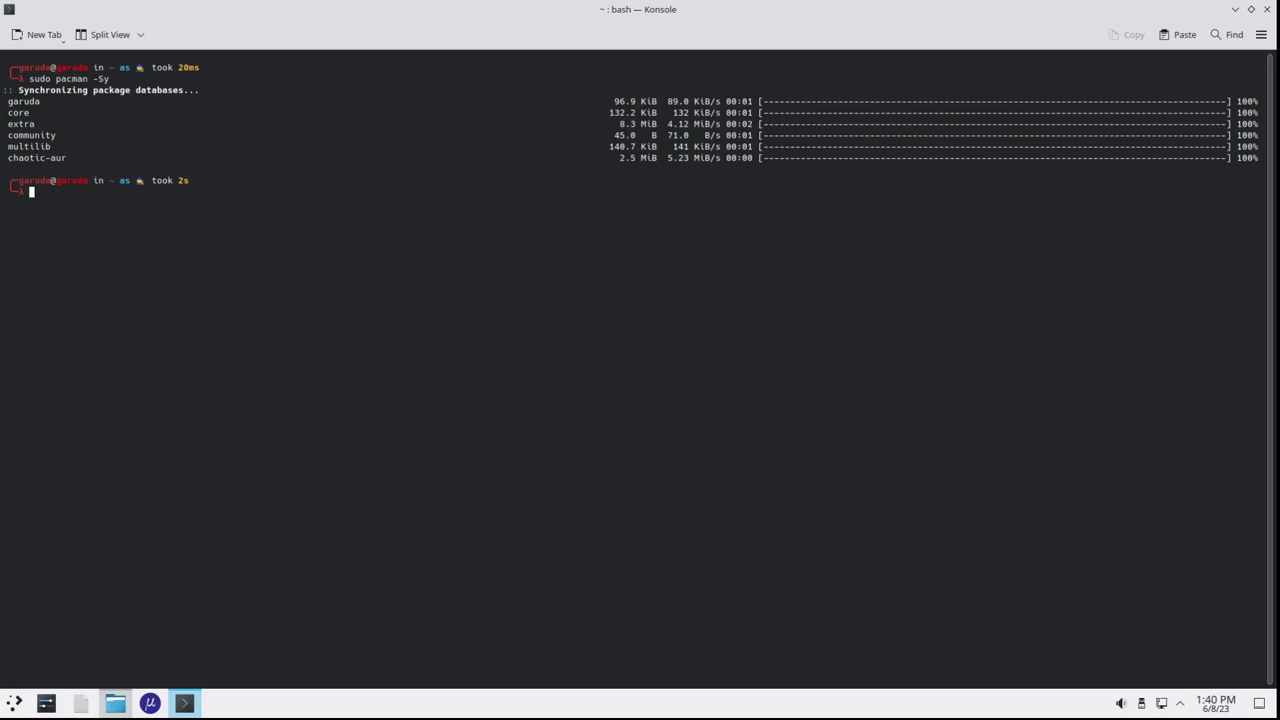
# Install Firefox with sudo pacman -Sy firefox and accept the installation with Y
pyautogui.press('Up')
pyautogui.write('firefox')
pyautogui.press('Return')
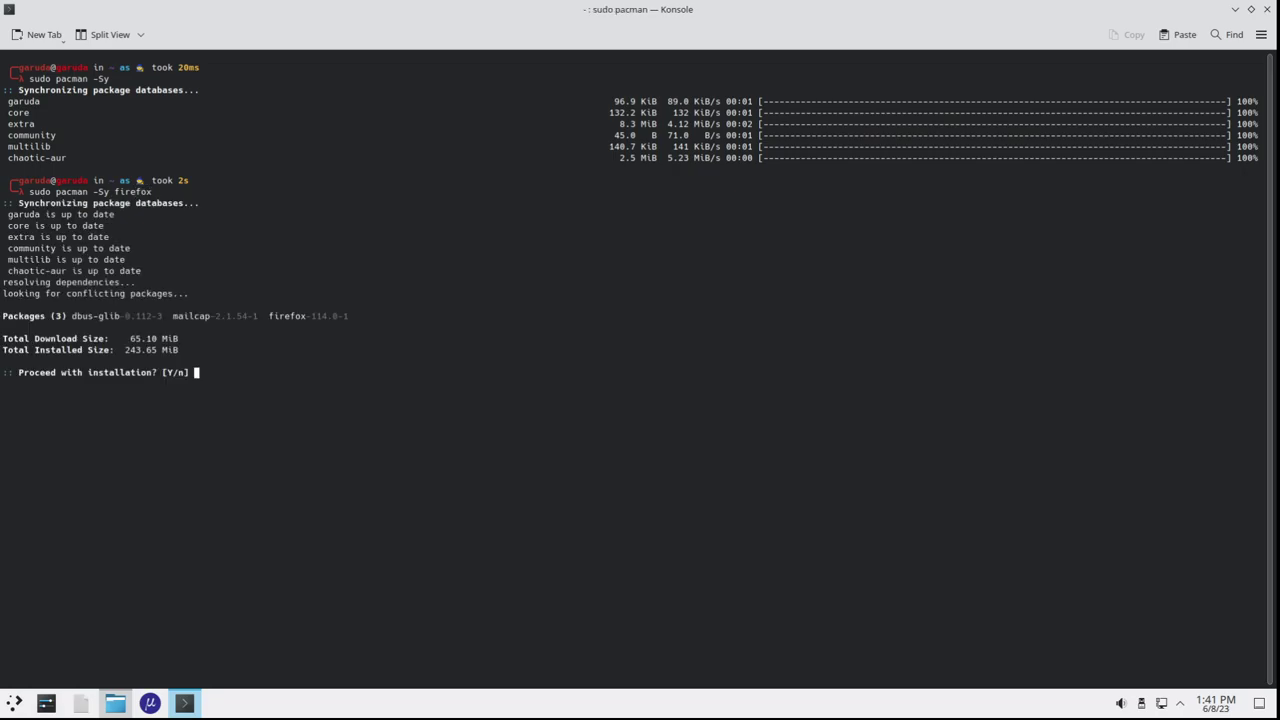
pyautogui.write('Y')
pyautogui.press('Return')
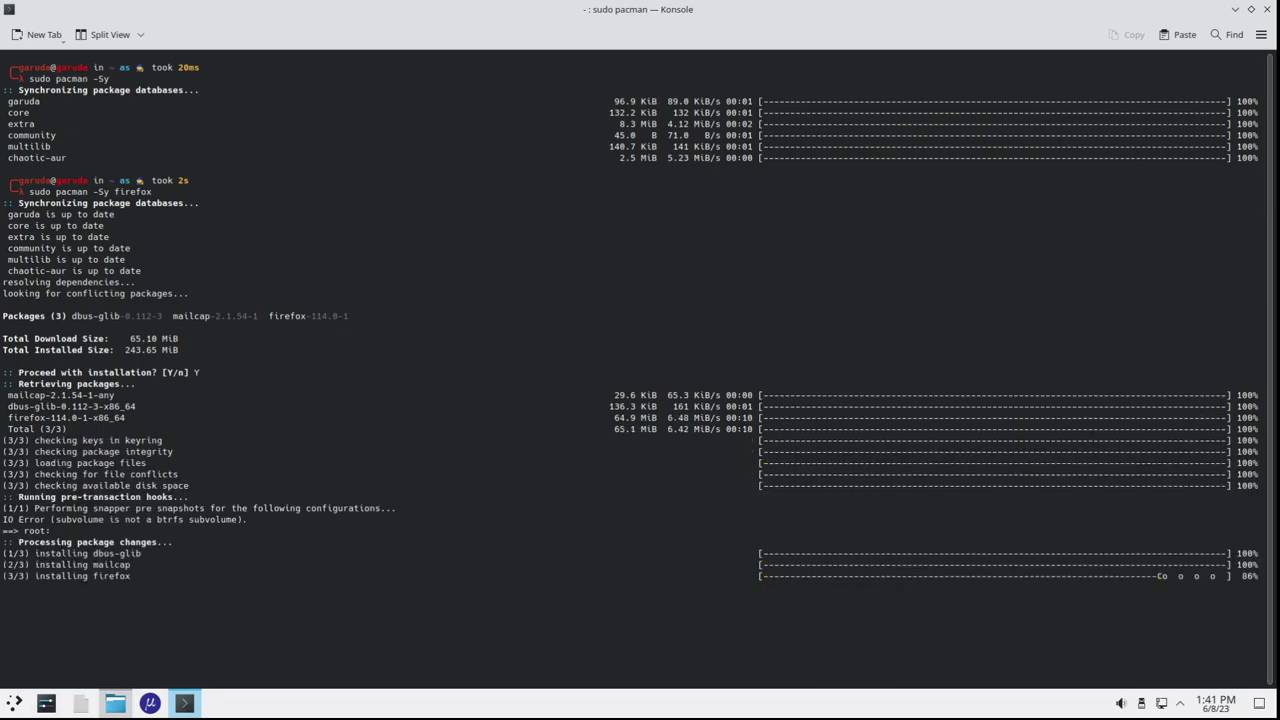
# Change the previous install command to sudo pacman -S firefox, run it and accept the reinstallation with Y
pyautogui.press('Up')
pyautogui.press('Up')
pyautogui.press('Left')
pyautogui.press('Left')
pyautogui.press('Left')
pyautogui.press('Left')
pyautogui.press('Left')
pyautogui.press('Left')
pyautogui.press('Left')
pyautogui.press('Left')
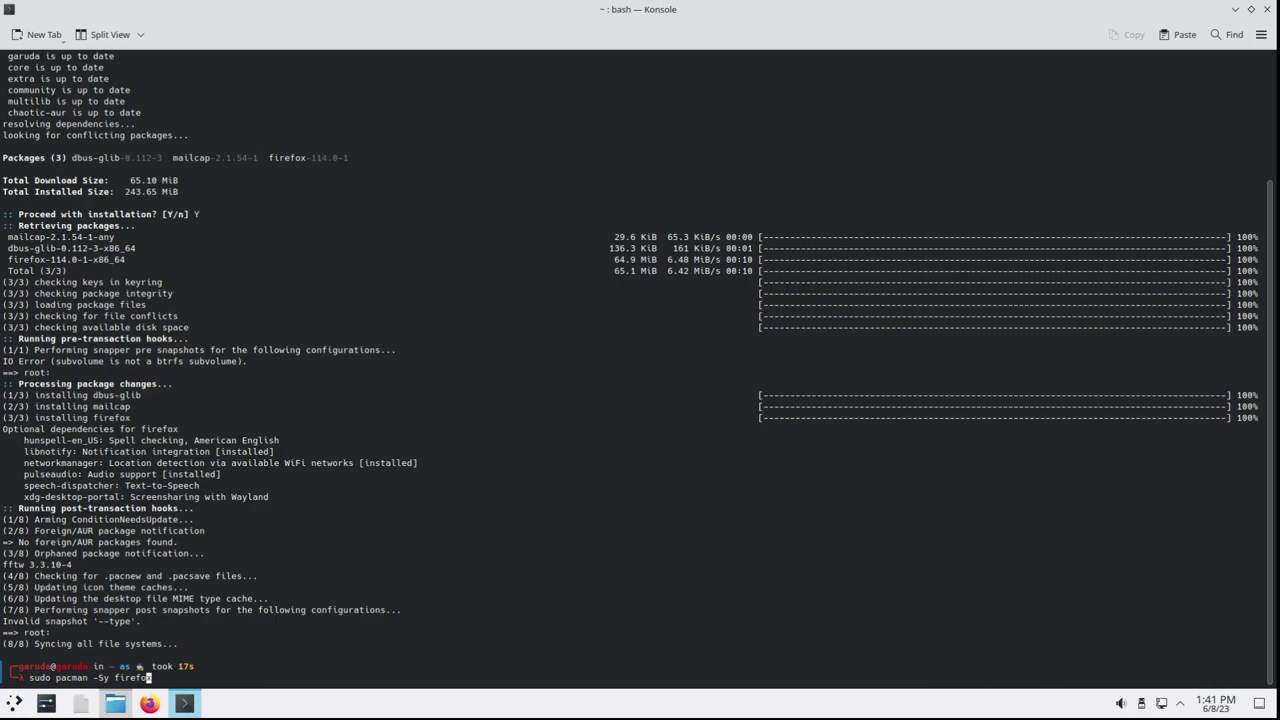
pyautogui.press('BackSpace')
pyautogui.press('Return')
pyautogui.write('Y')
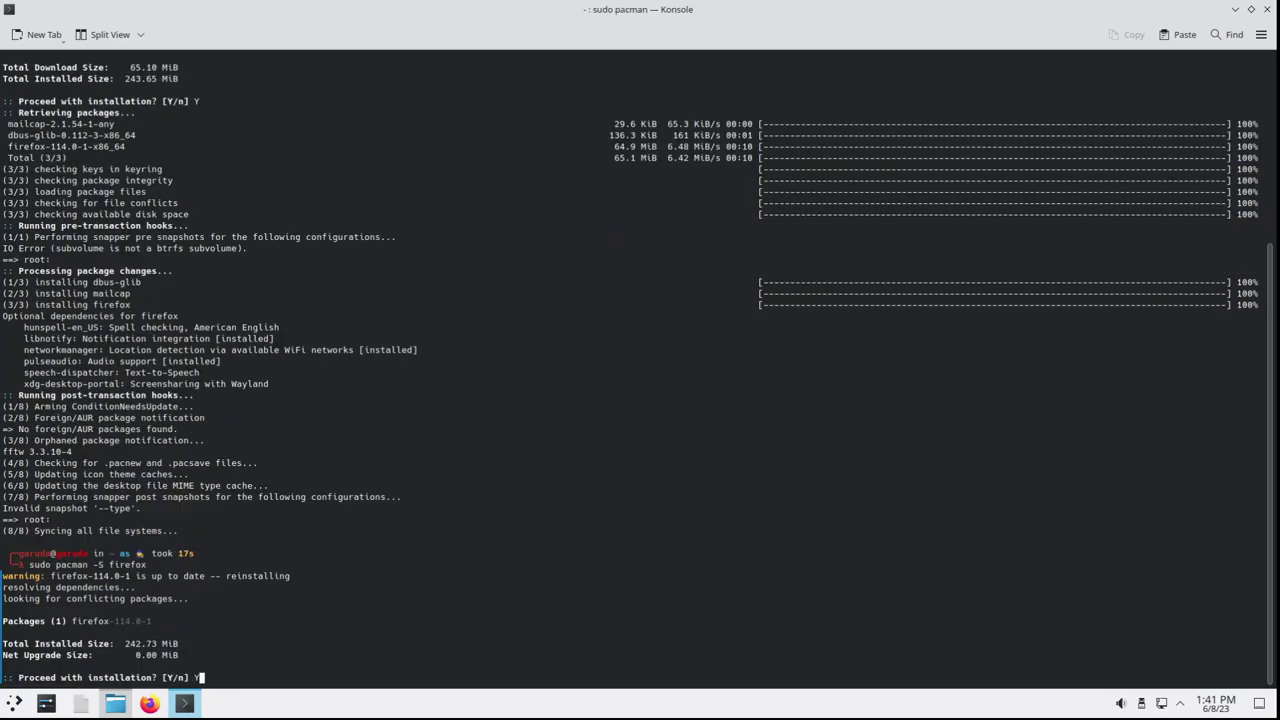
pyautogui.press('Return')
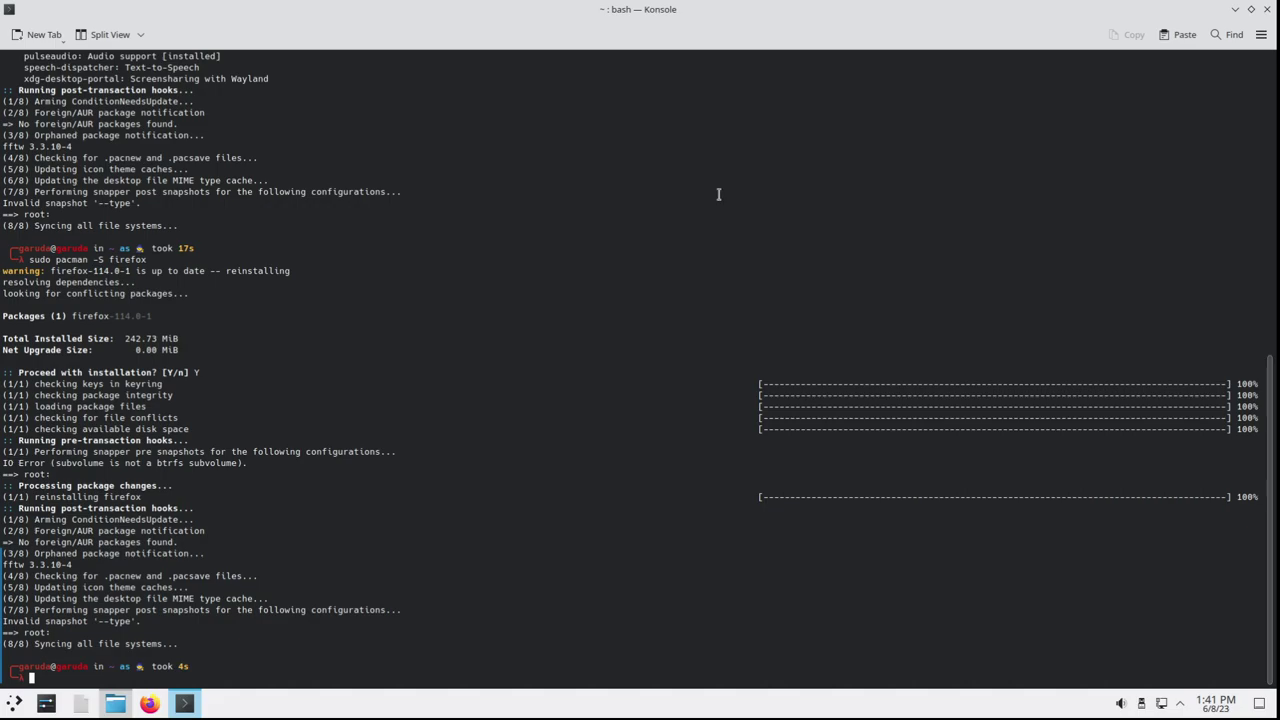
# Launch Firefox from the launcher's Internet applications
pyautogui.click(10, 706)
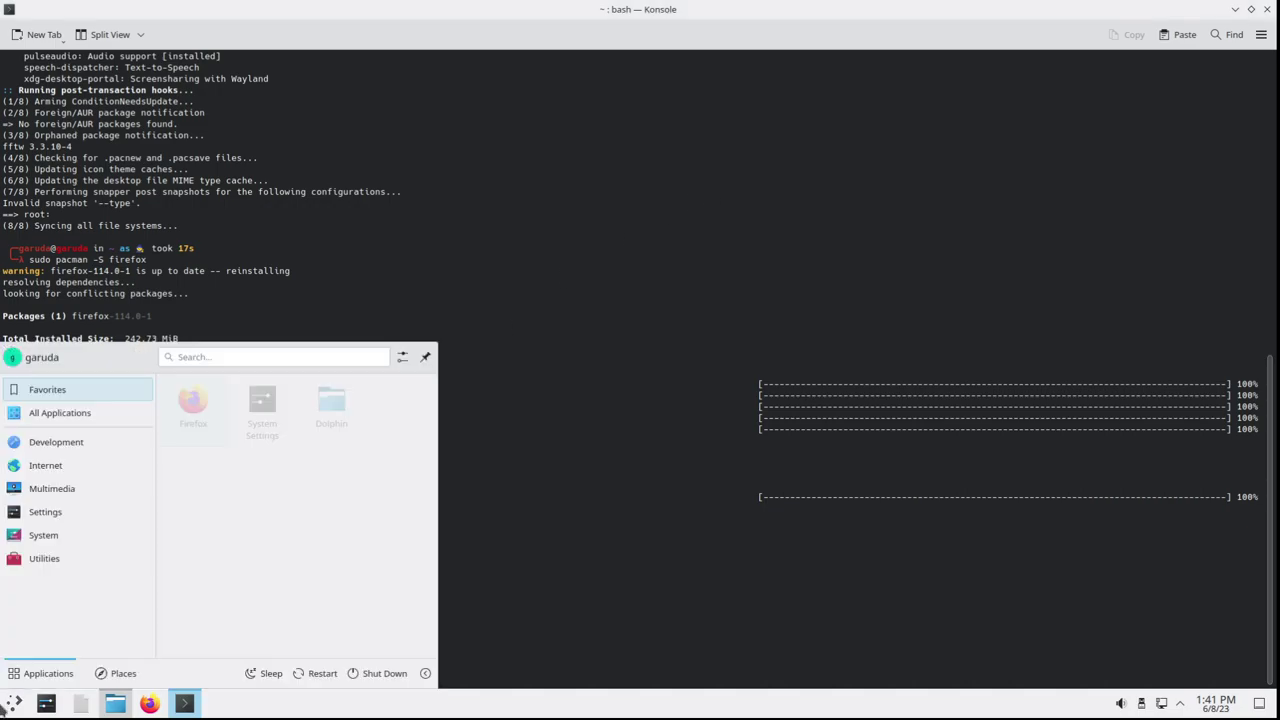
pyautogui.moveTo(75, 466)
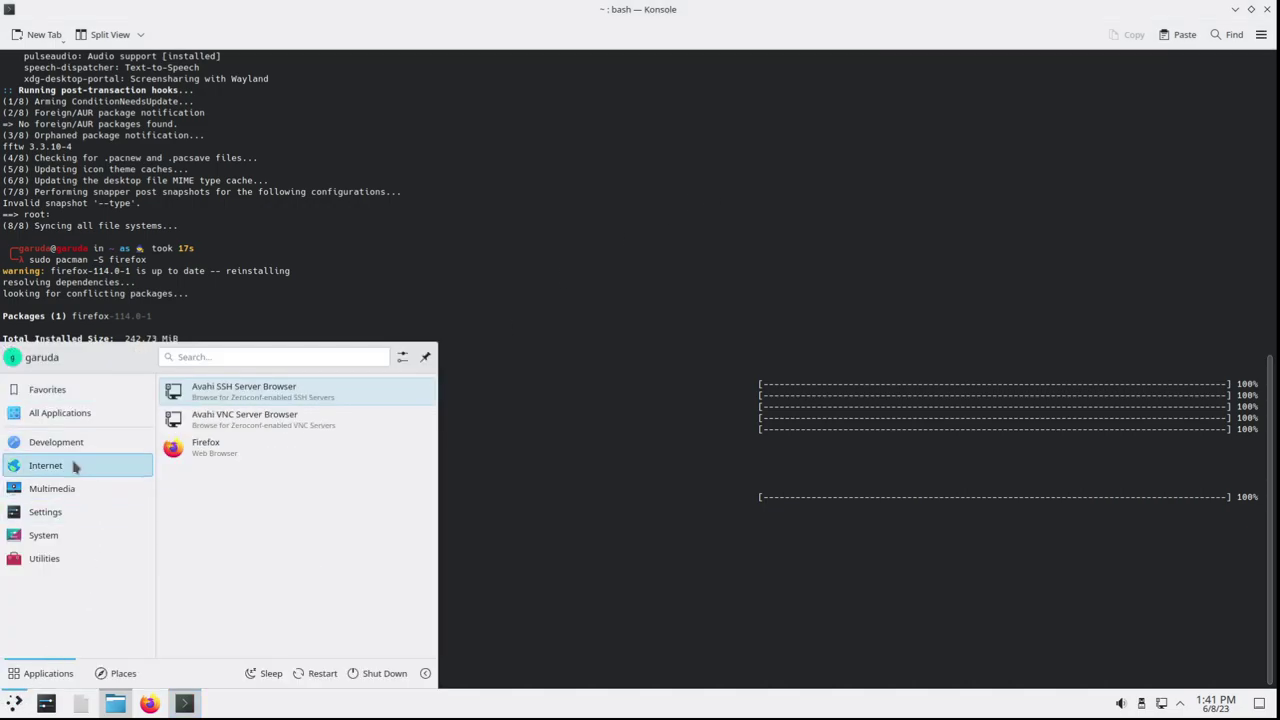
pyautogui.click(209, 449)
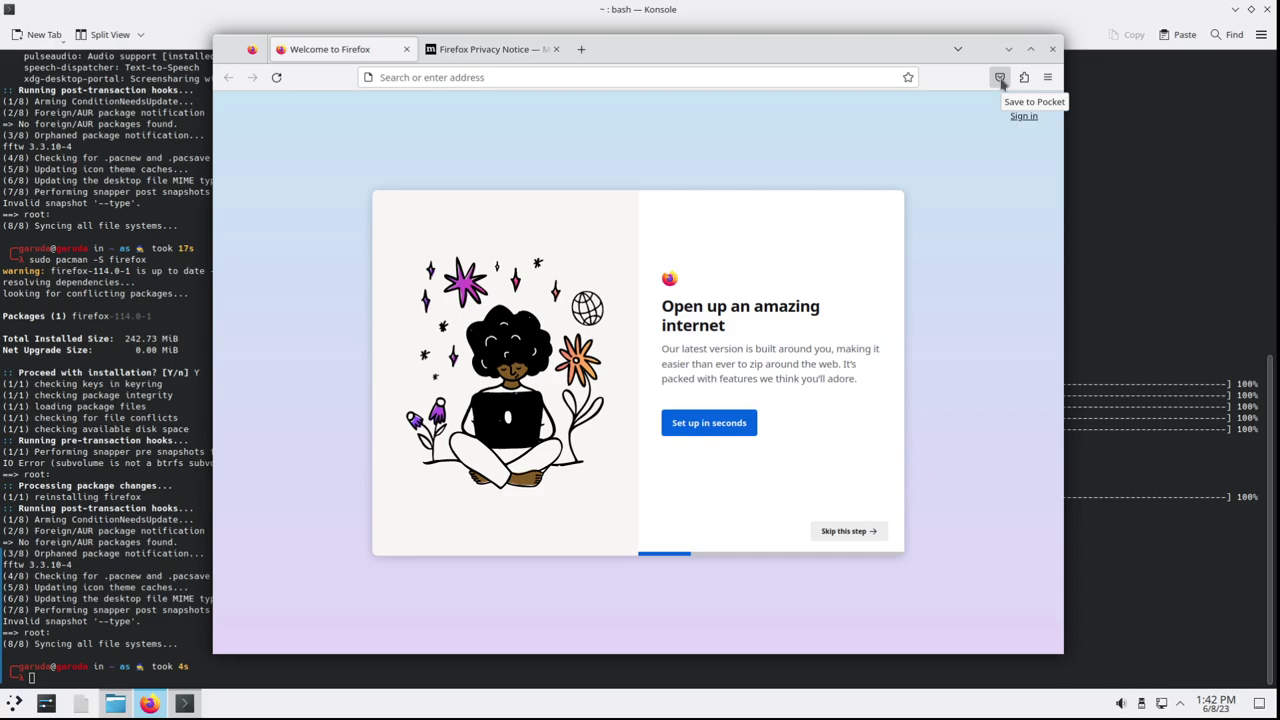
# Close Firefox, then change the previous terminal command to sudo pacman -S librewolf, run it and accept the installation with Y
pyautogui.click(1052, 48)
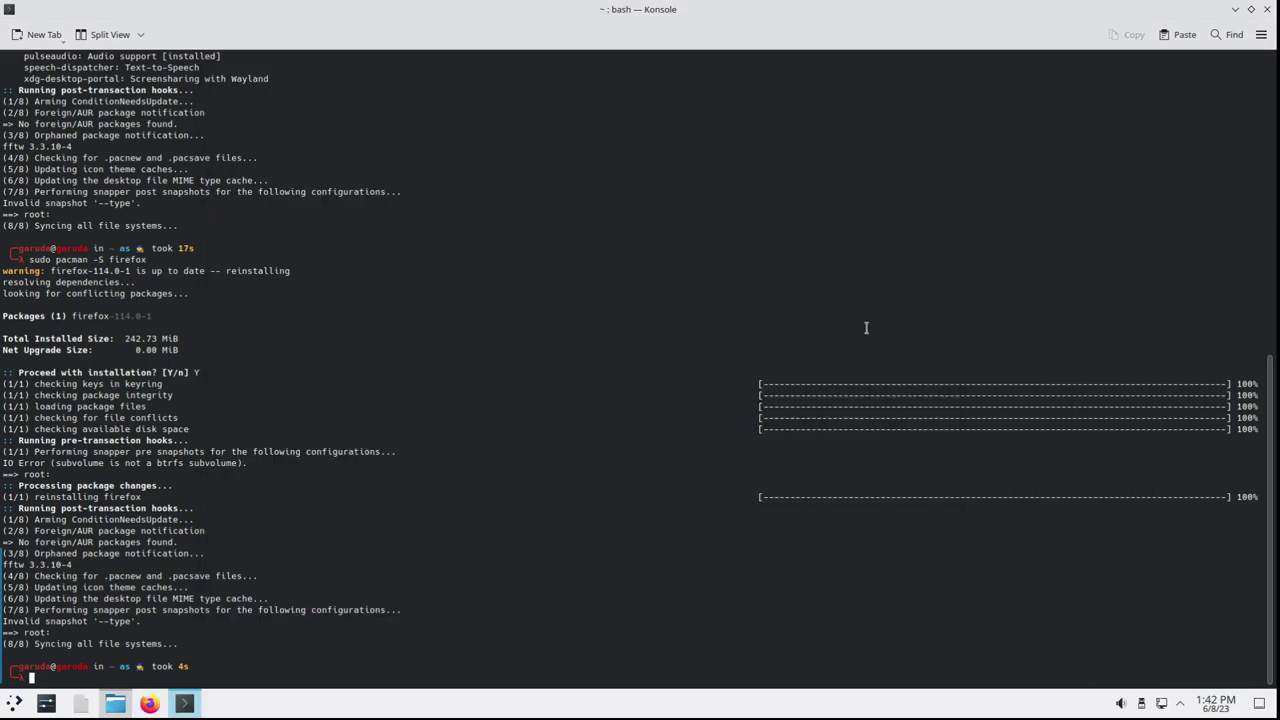
pyautogui.press('Up')
pyautogui.press('BackSpace')
pyautogui.press('BackSpace')
pyautogui.press('BackSpace')
pyautogui.press('BackSpace')
pyautogui.press('BackSpace')
pyautogui.press('BackSpace')
pyautogui.press('BackSpace')
pyautogui.write('librwe')
pyautogui.press('BackSpace')
pyautogui.press('BackSpace')
pyautogui.write('ewolf')
pyautogui.press('Return')
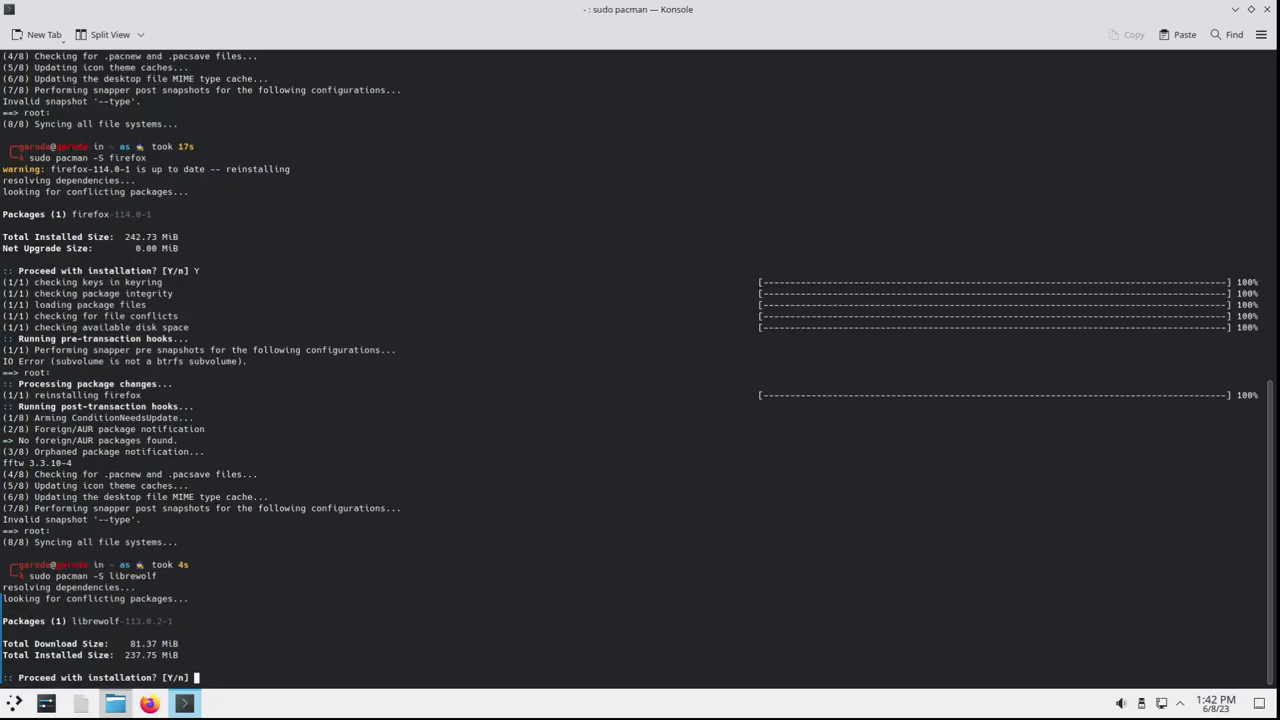
pyautogui.write('Y')
pyautogui.press('Return')
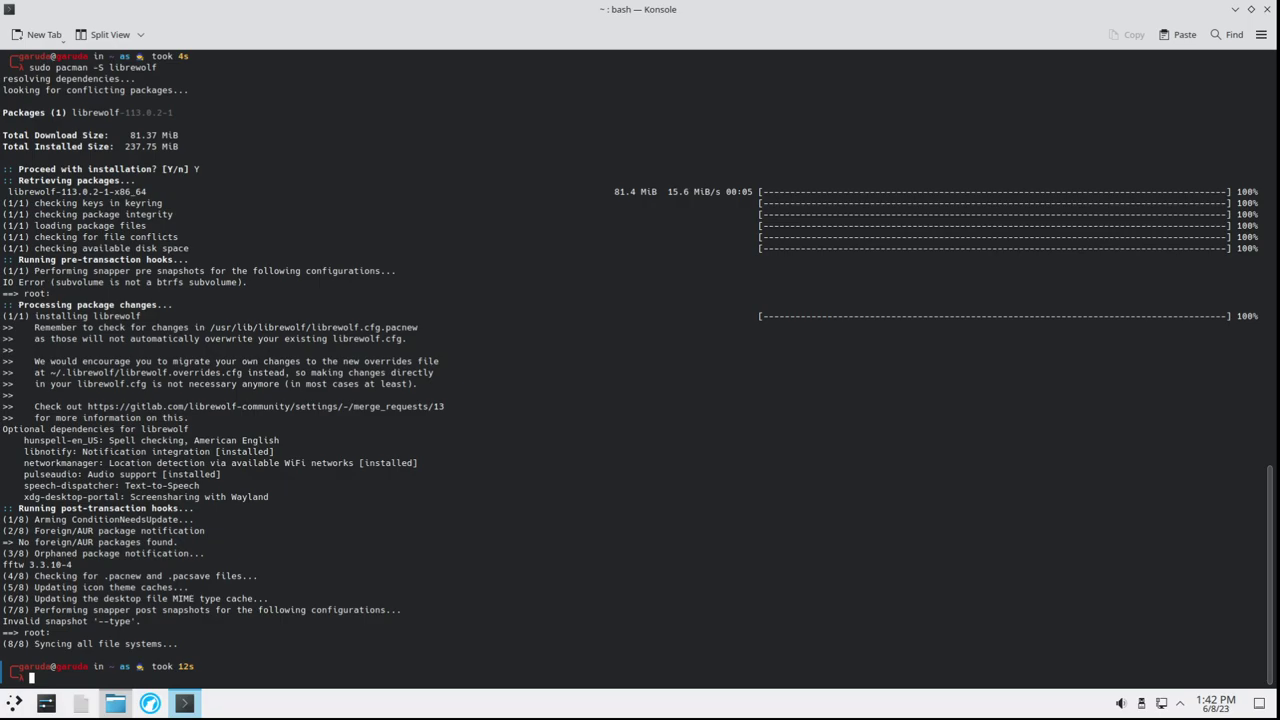
# Launch the newly installed LibreWolf browser to check it, then close it and the Konsole window
pyautogui.click(143, 706)
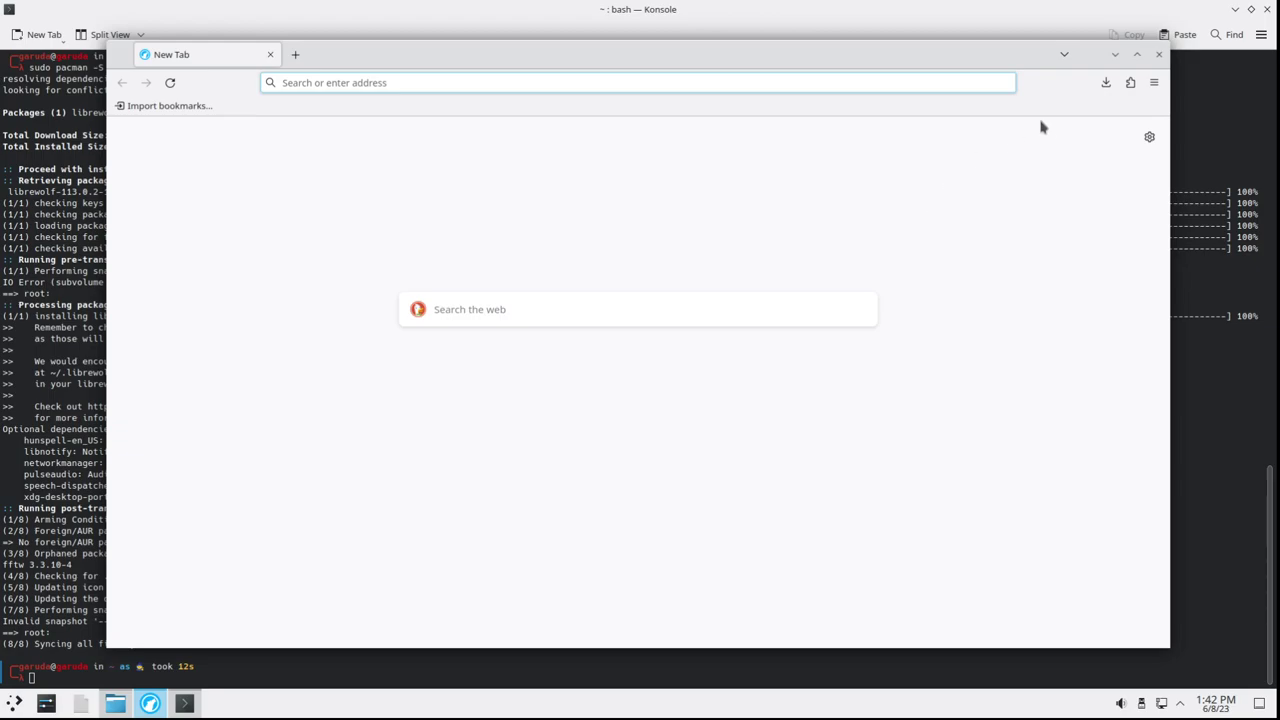
pyautogui.click(1158, 56)
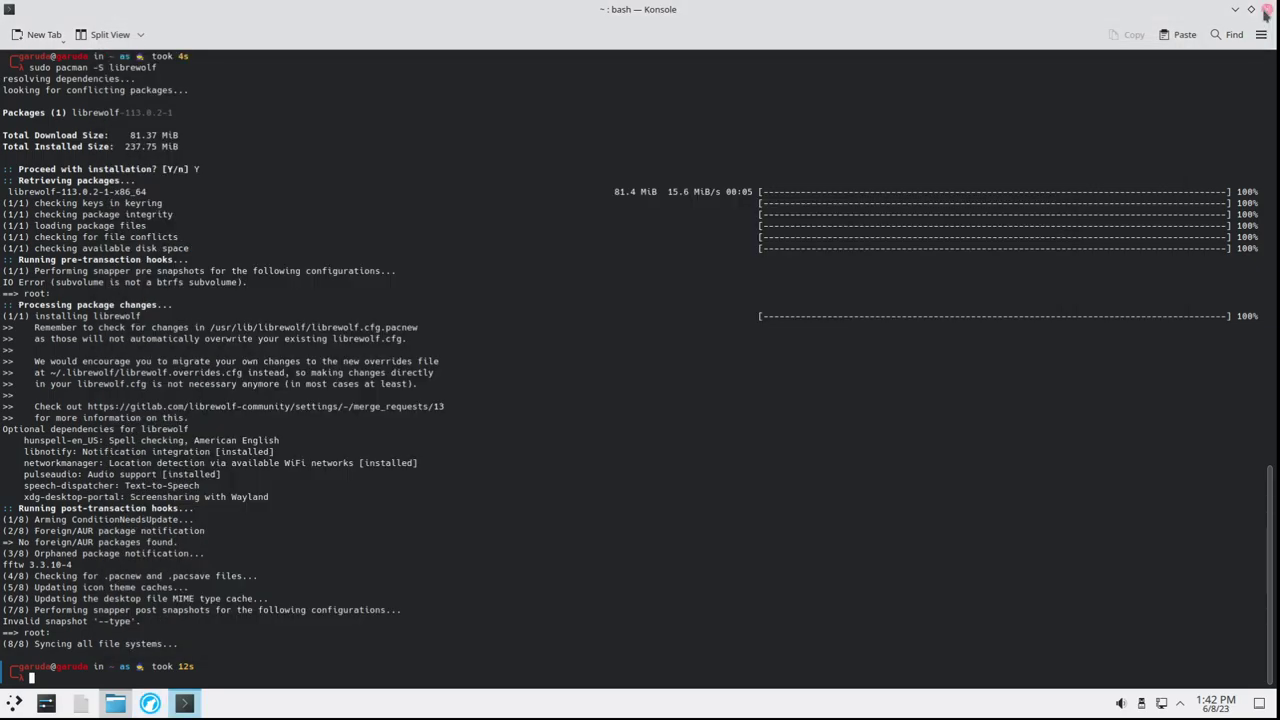
pyautogui.click(1267, 9)
pyautogui.click(1267, 9)
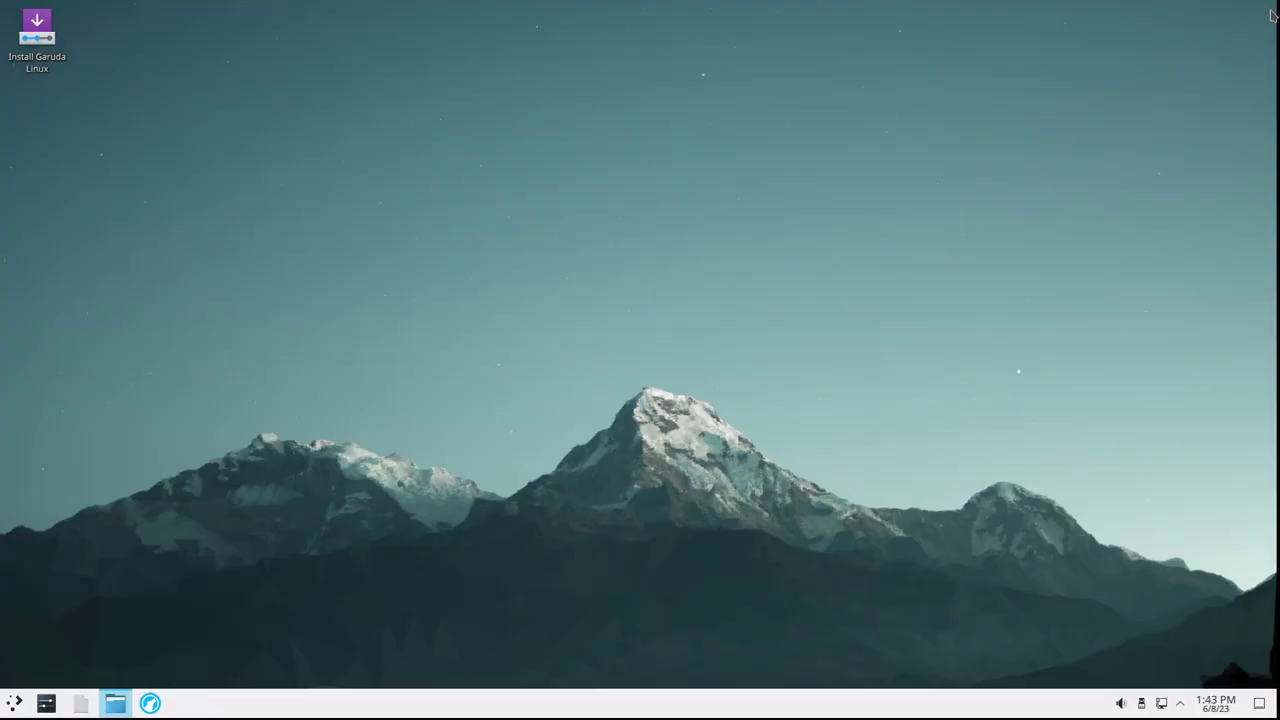